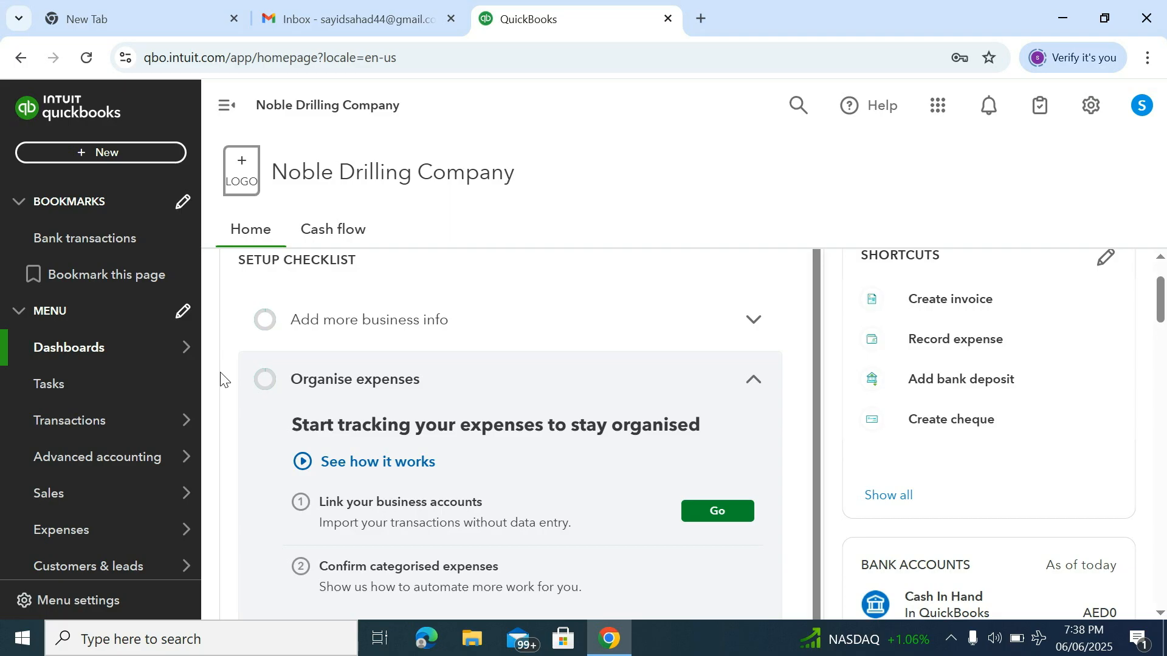
Open the purchase orders page under Expenses and start a new purchase order.
mouse_move(70, 543)
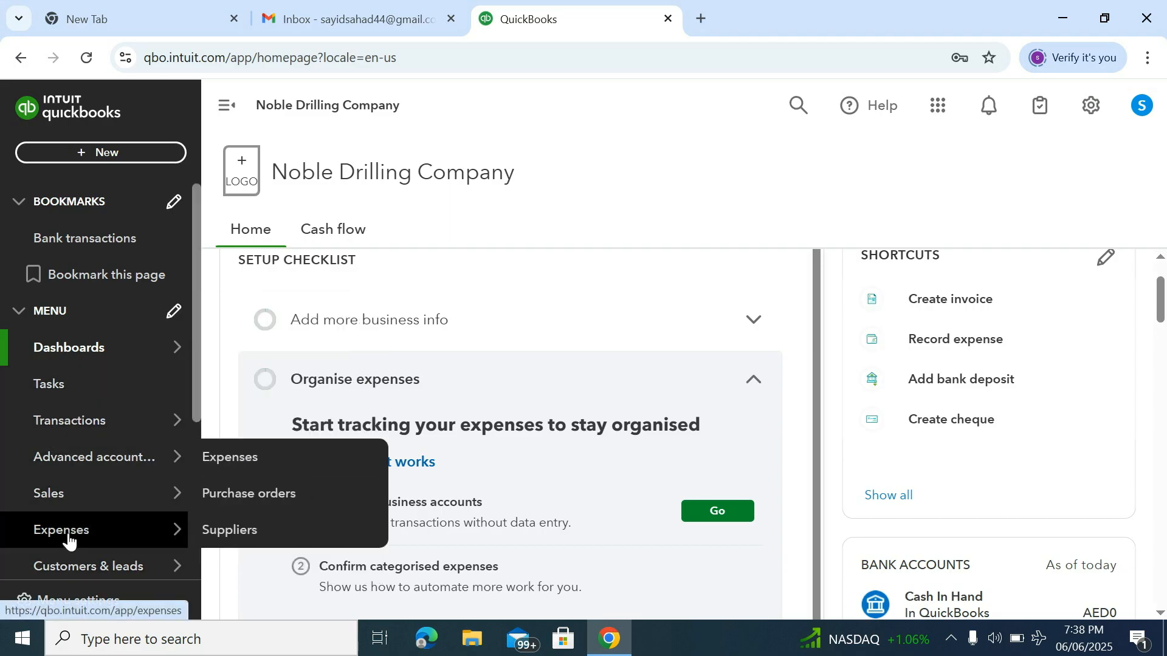
left_click(249, 506)
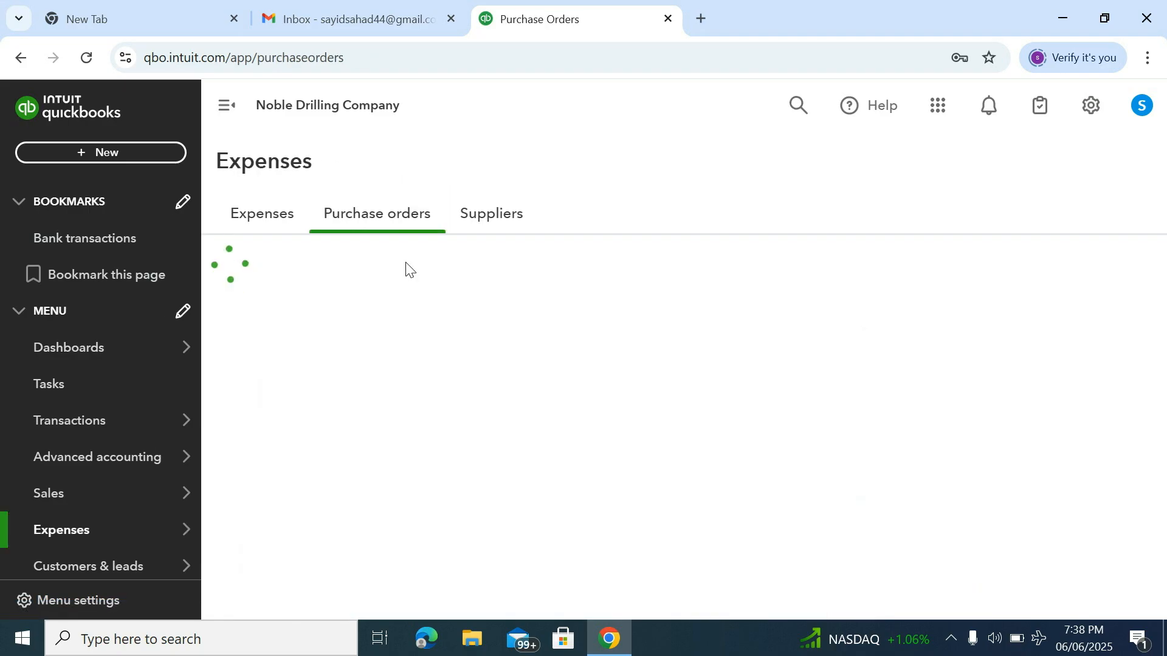
scroll(404, 273, "down", 1)
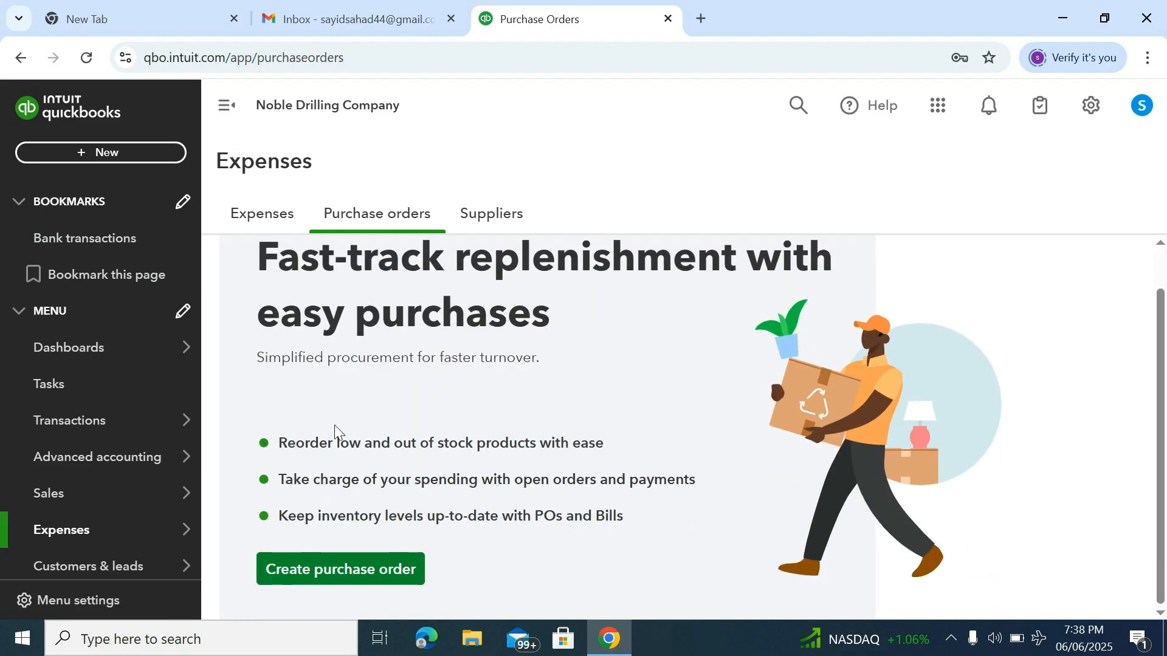
left_click(329, 570)
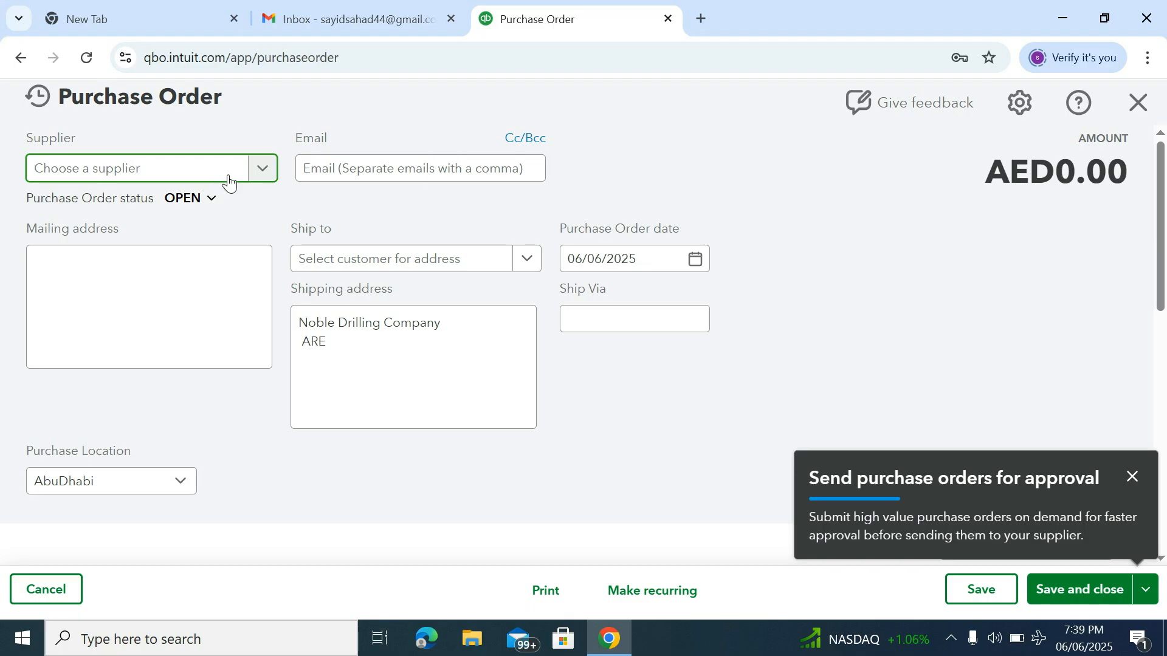
Choose Al Abbas Technical as the purchase order's supplier and dismiss the tip about sending orders for approval.
left_click(263, 176)
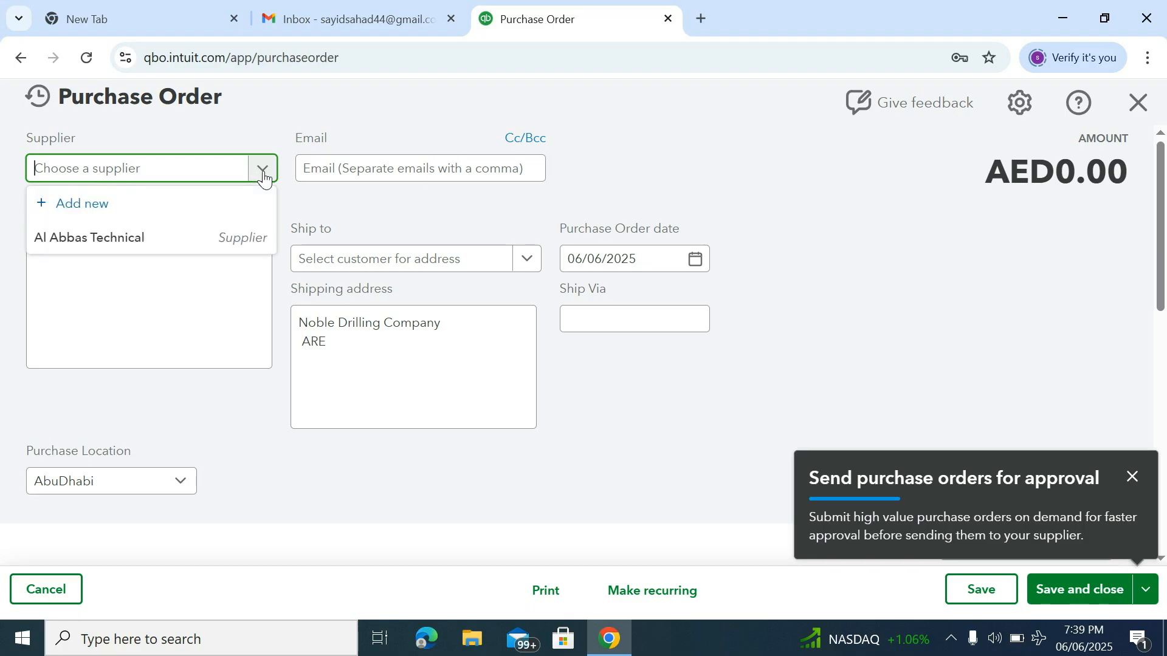
left_click(180, 239)
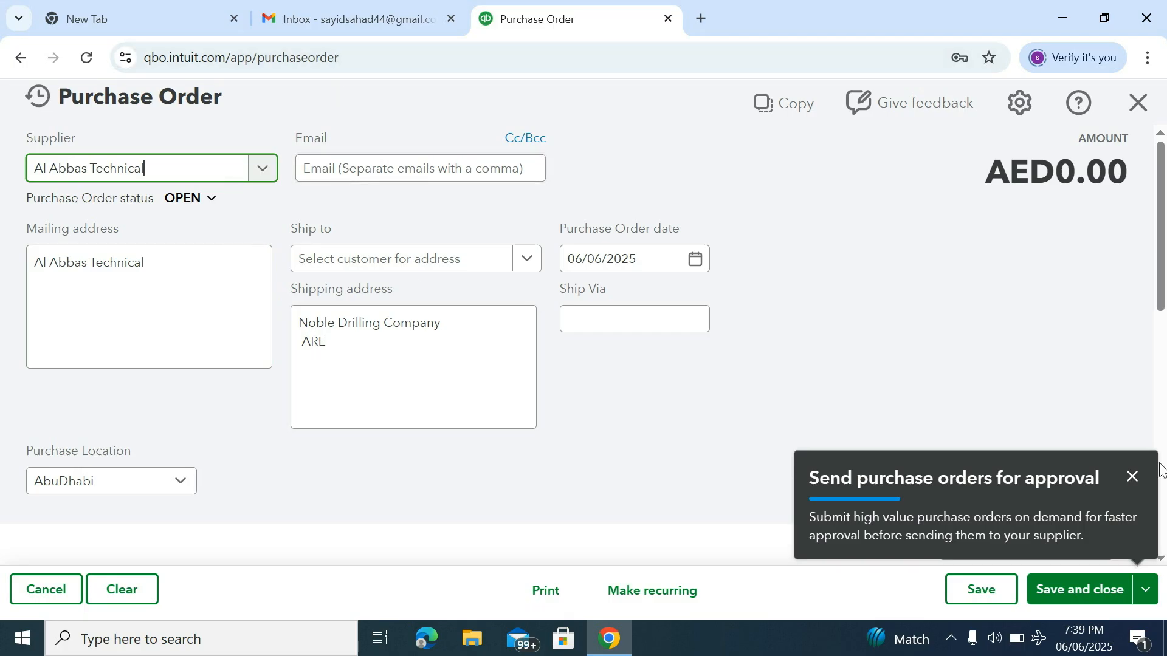
left_click(1131, 477)
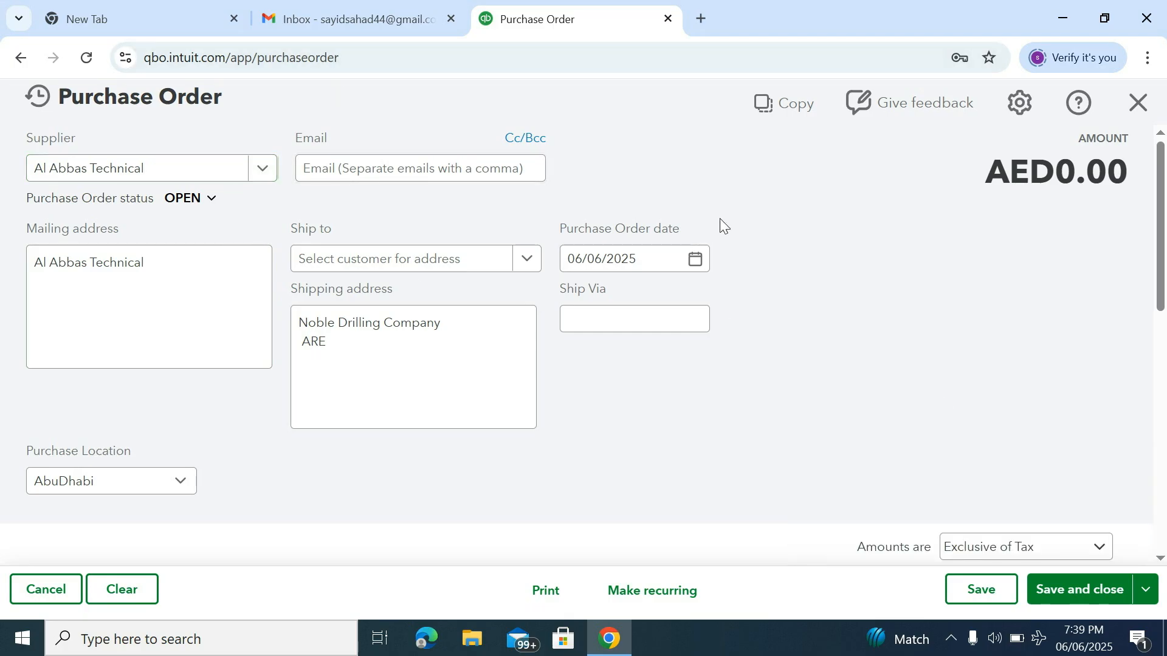
Look over the purchase order's date, shipping address and purchase location fields, down to the empty category details lines.
scroll(719, 218, "down", 2)
scroll(720, 218, "up", 2)
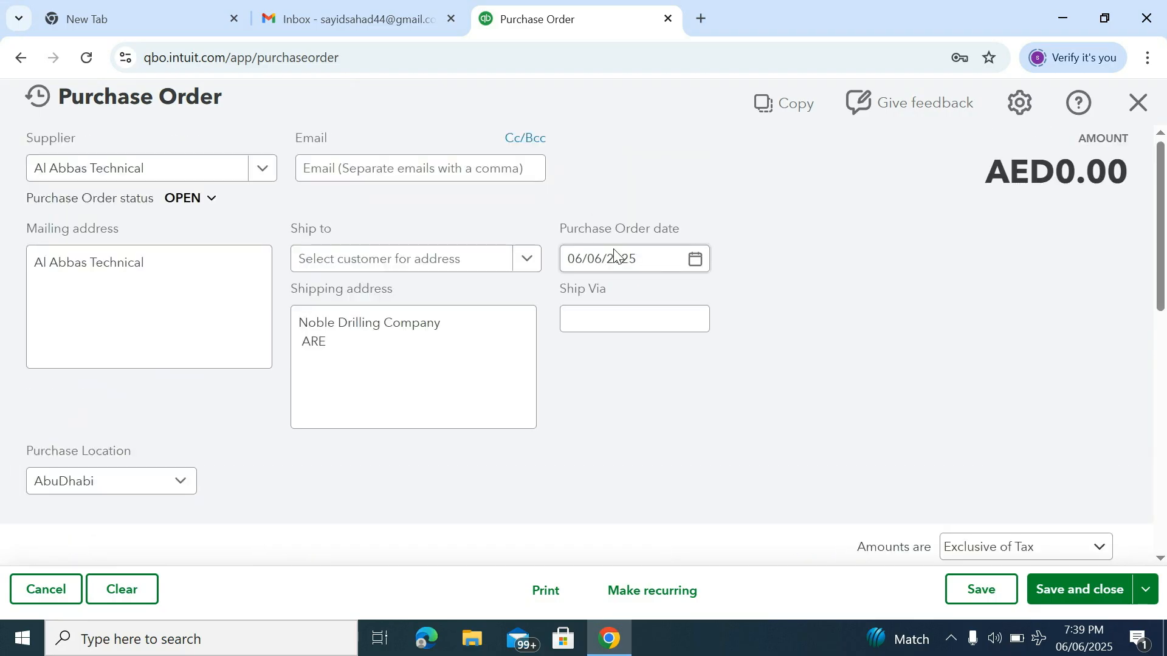
scroll(194, 322, "down", 3)
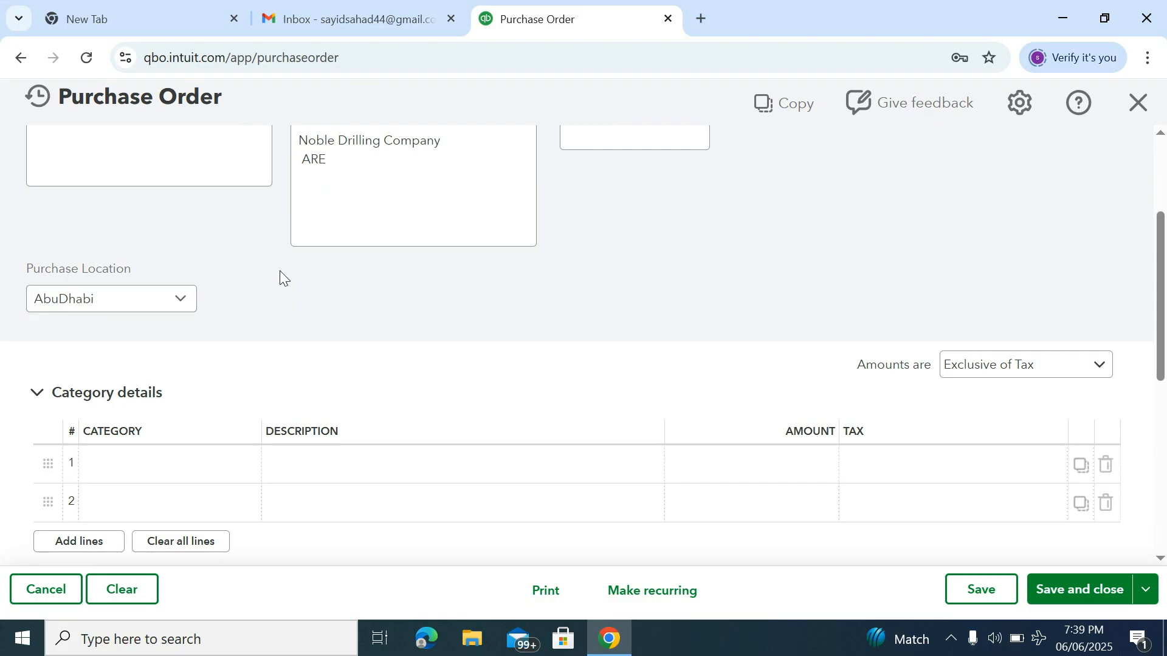
scroll(282, 279, "down", 2)
scroll(283, 275, "down", 2)
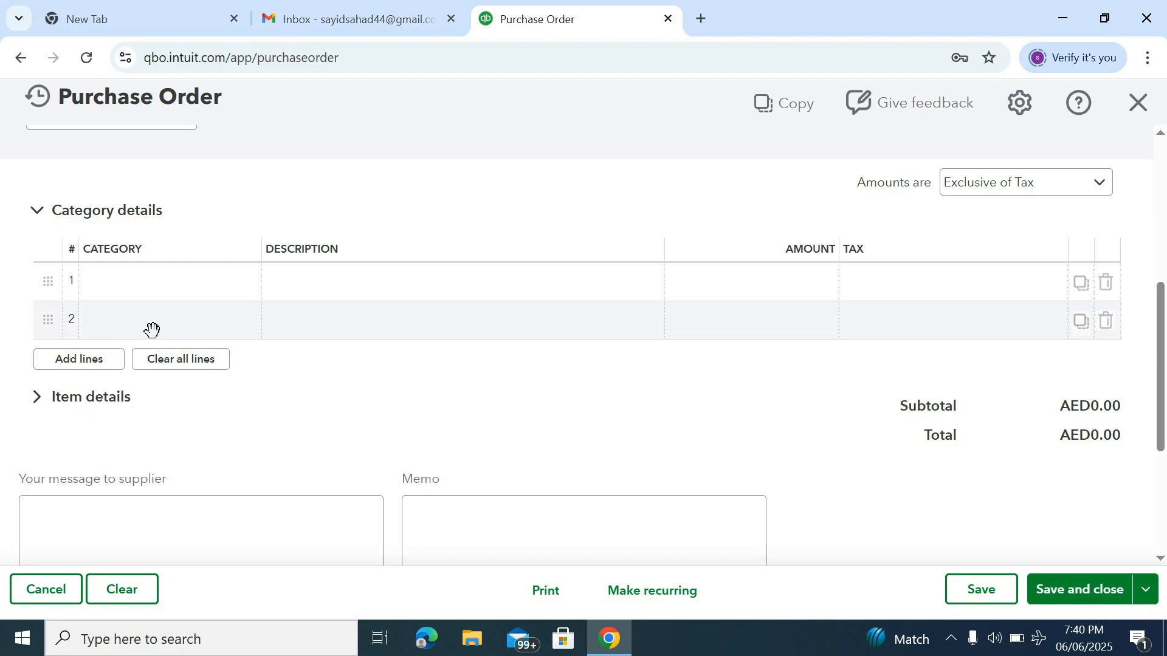
scroll(152, 330, "up", 2)
scroll(154, 336, "down", 2)
scroll(154, 332, "up", 1)
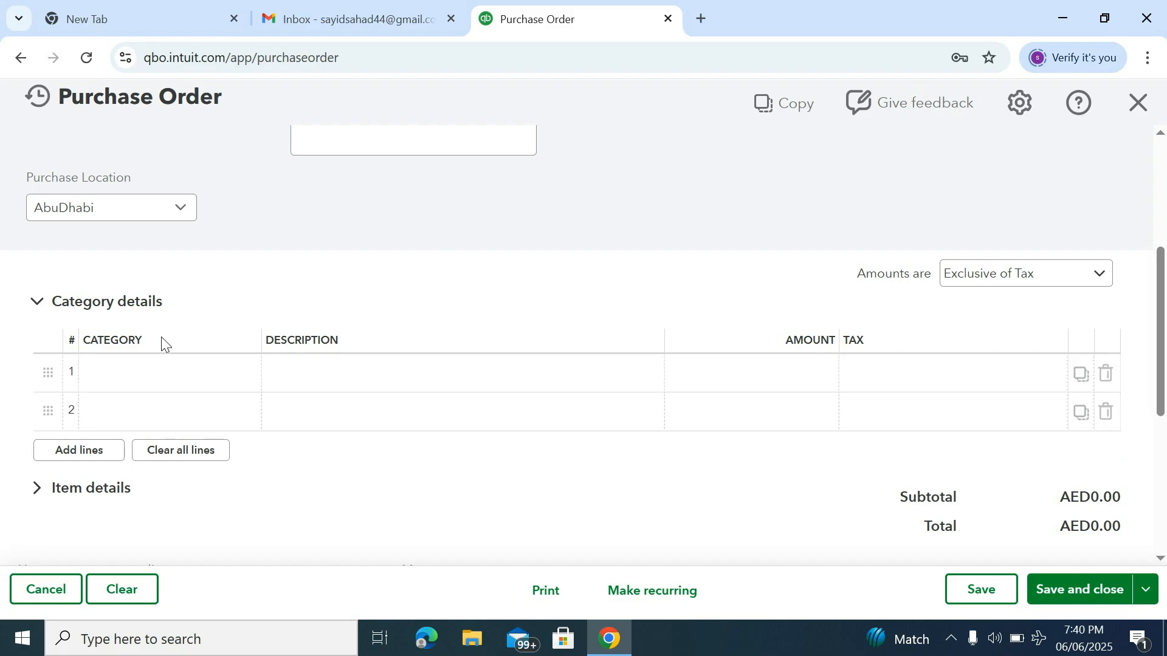
scroll(162, 337, "down", 1)
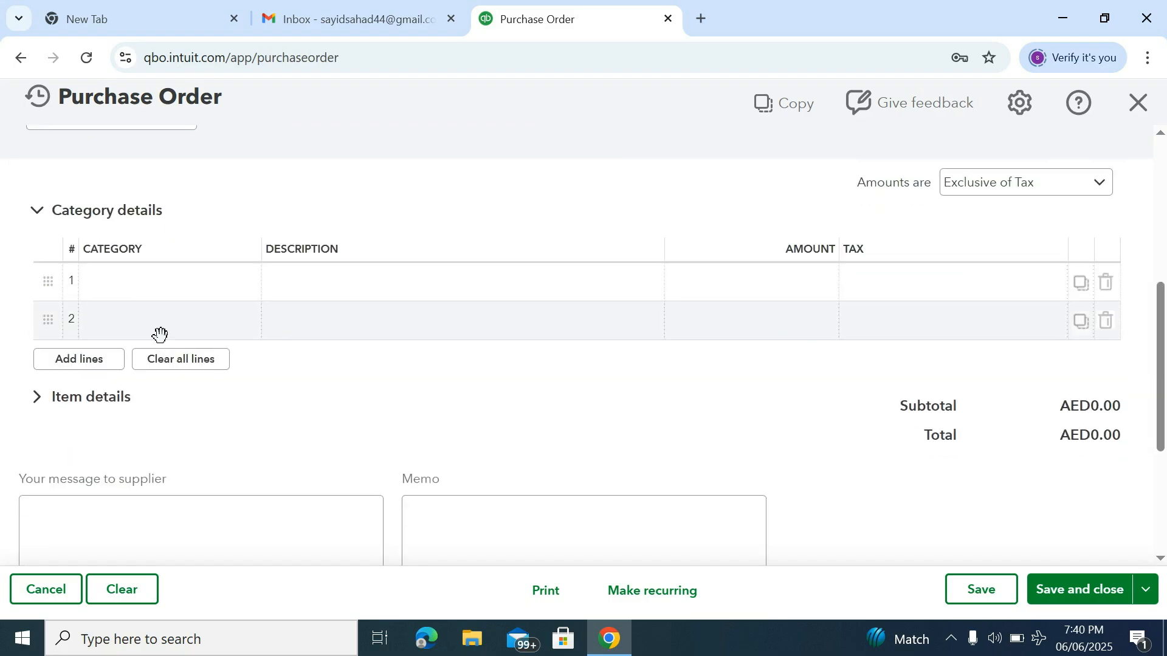
Fill the first category line with the Printing & stationery category and the description "25 box a4 diuble a4".
left_click(146, 295)
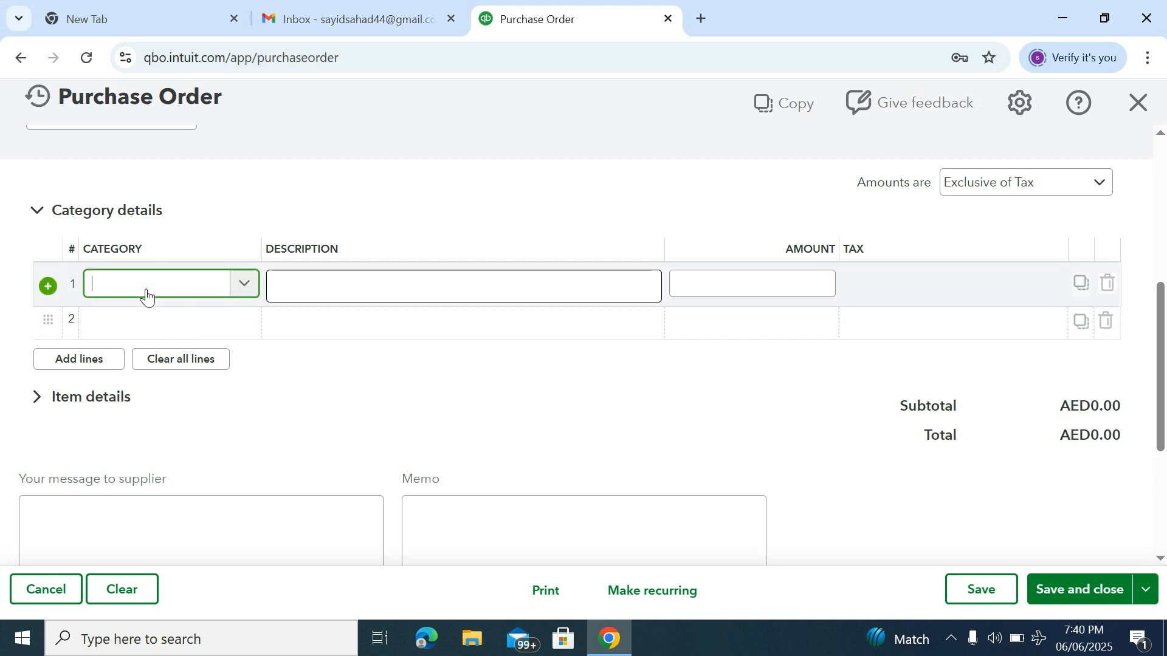
left_click(240, 290)
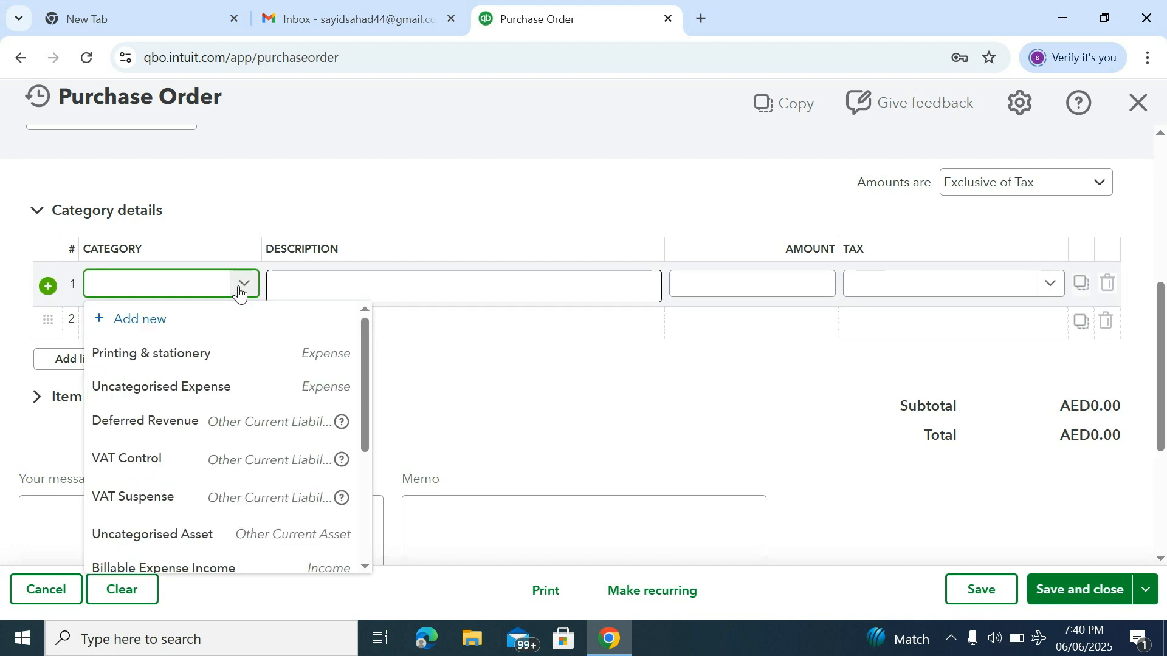
left_click(190, 355)
left_click(328, 288)
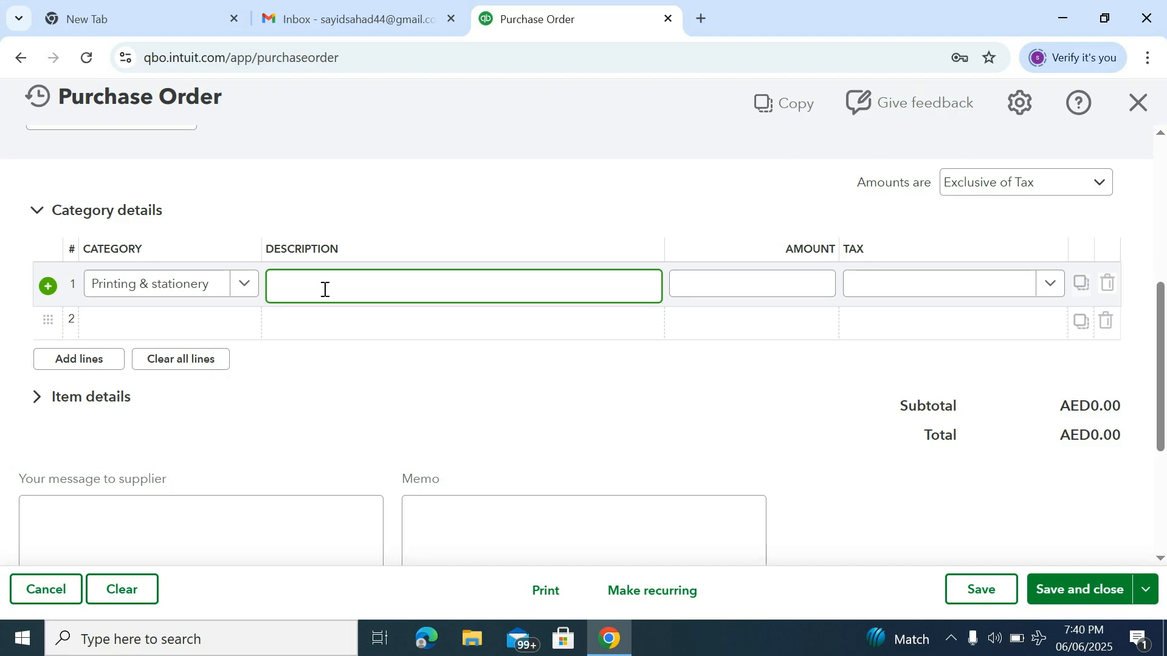
type("25 box a4 diuble a4")
key("Tab")
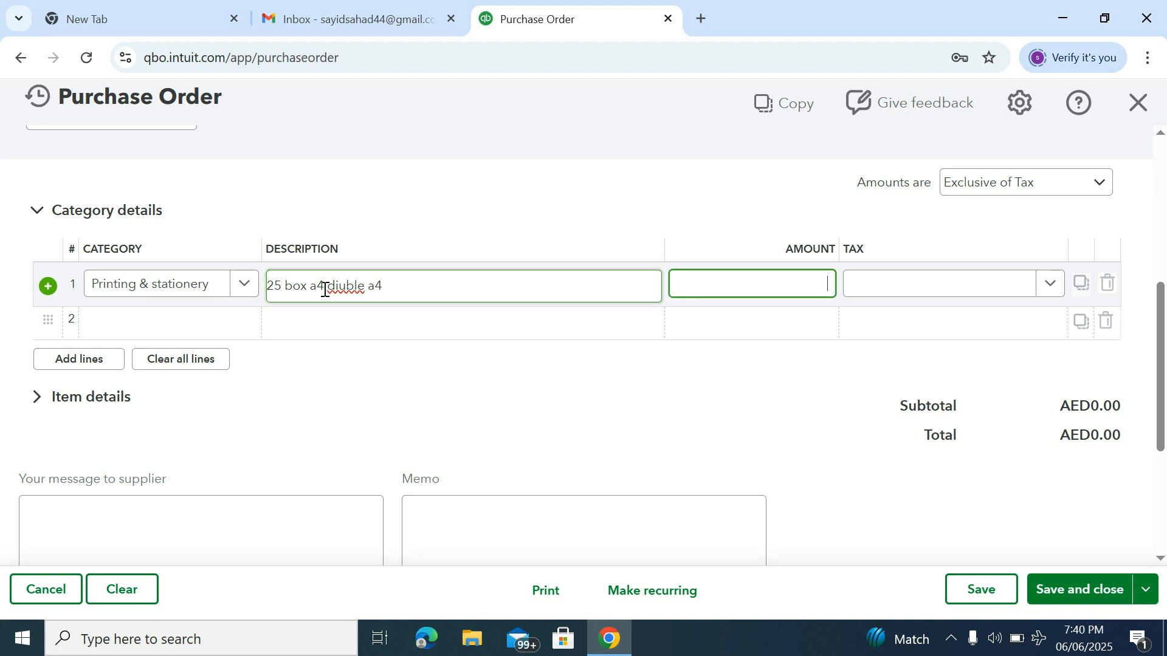
Set the first category line's amount to 1000 and its tax to SR Standard Rated (5%).
type("1000")
key("Tab")
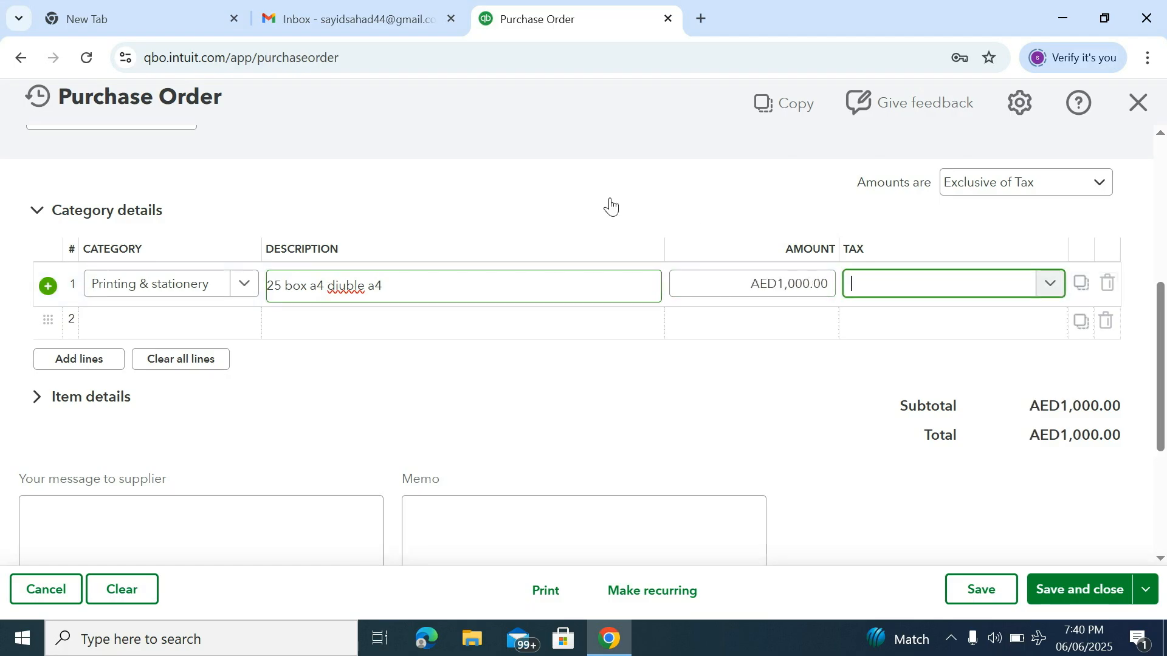
left_click(1051, 283)
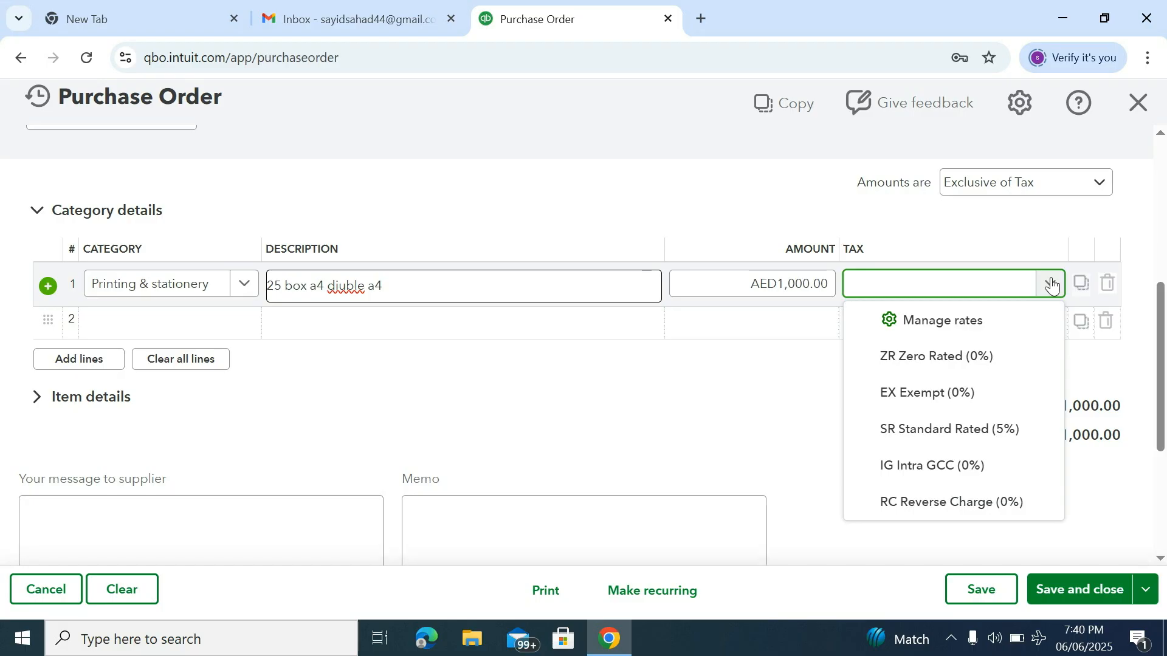
left_click(918, 428)
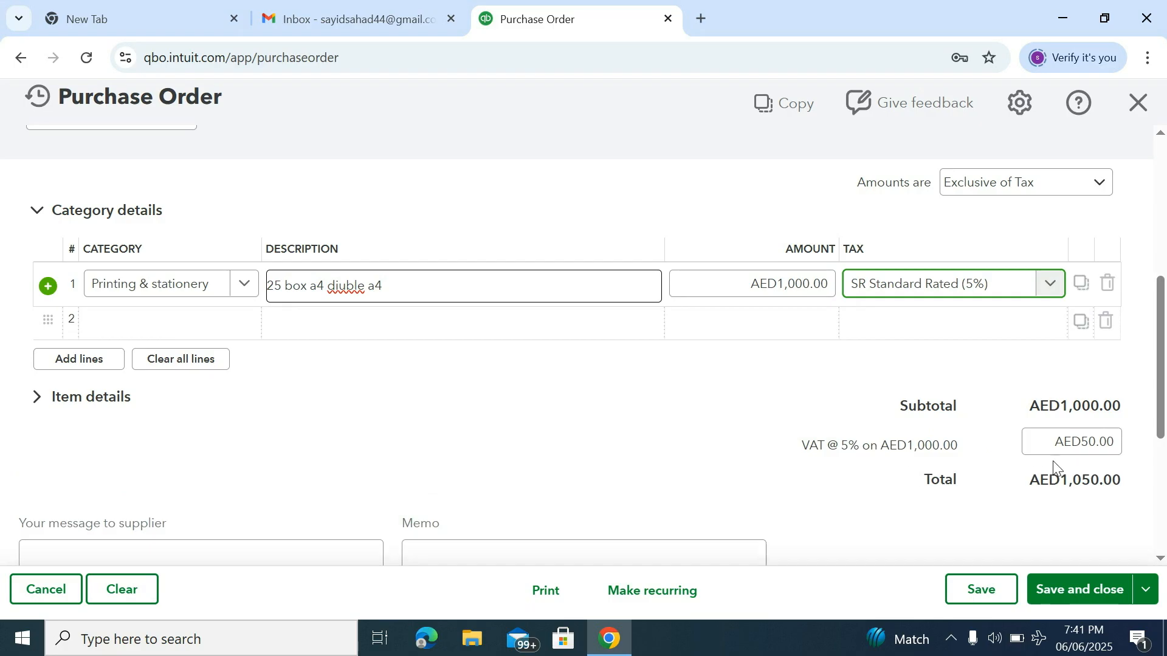
Review the purchase order's totals, supplier message, memo and attachment areas together with the entered category line.
scroll(595, 350, "down", 3)
left_click(174, 377)
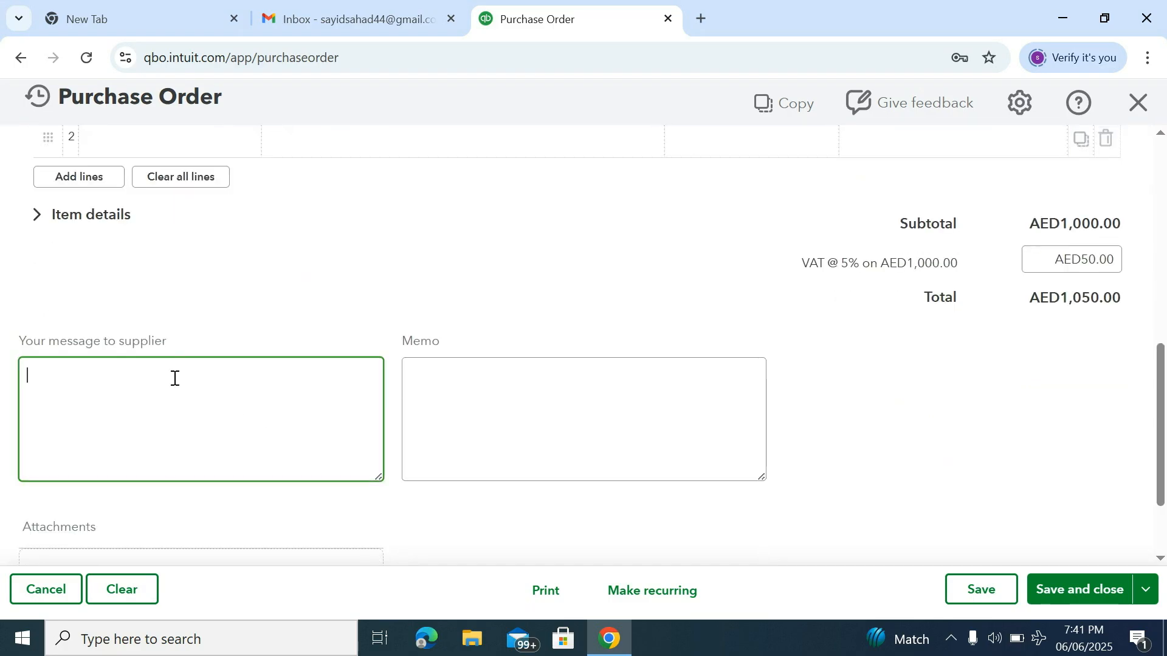
left_click(491, 384)
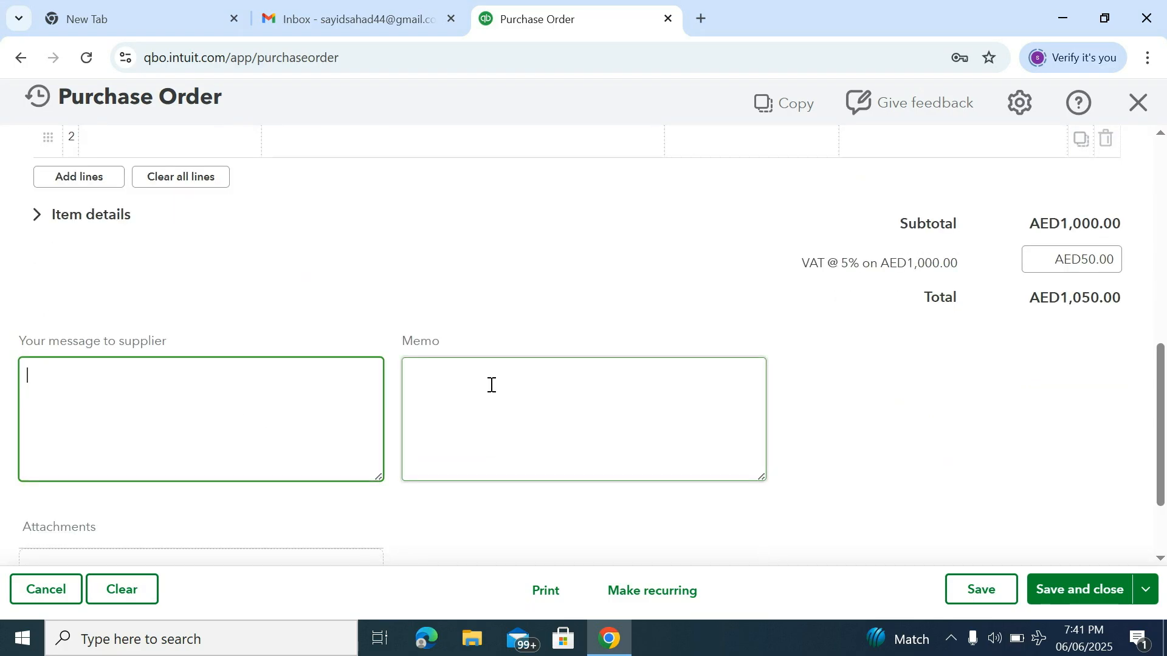
scroll(491, 384, "down", 2)
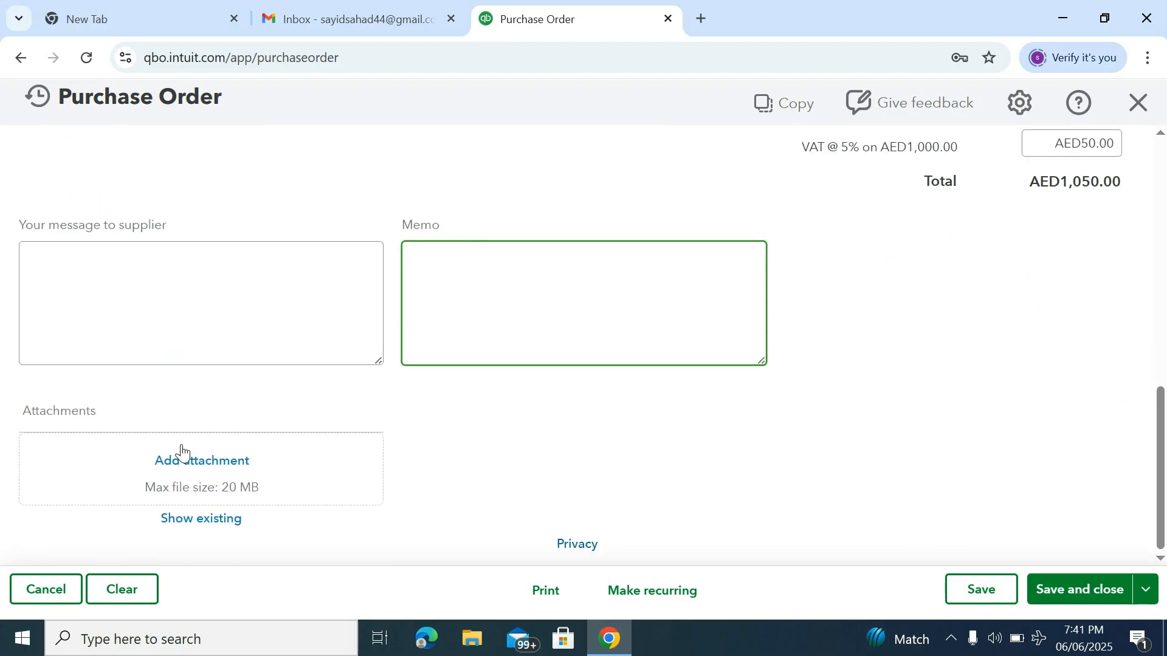
scroll(458, 367, "up", 2)
scroll(443, 364, "down", 2)
scroll(392, 134, "up", 4)
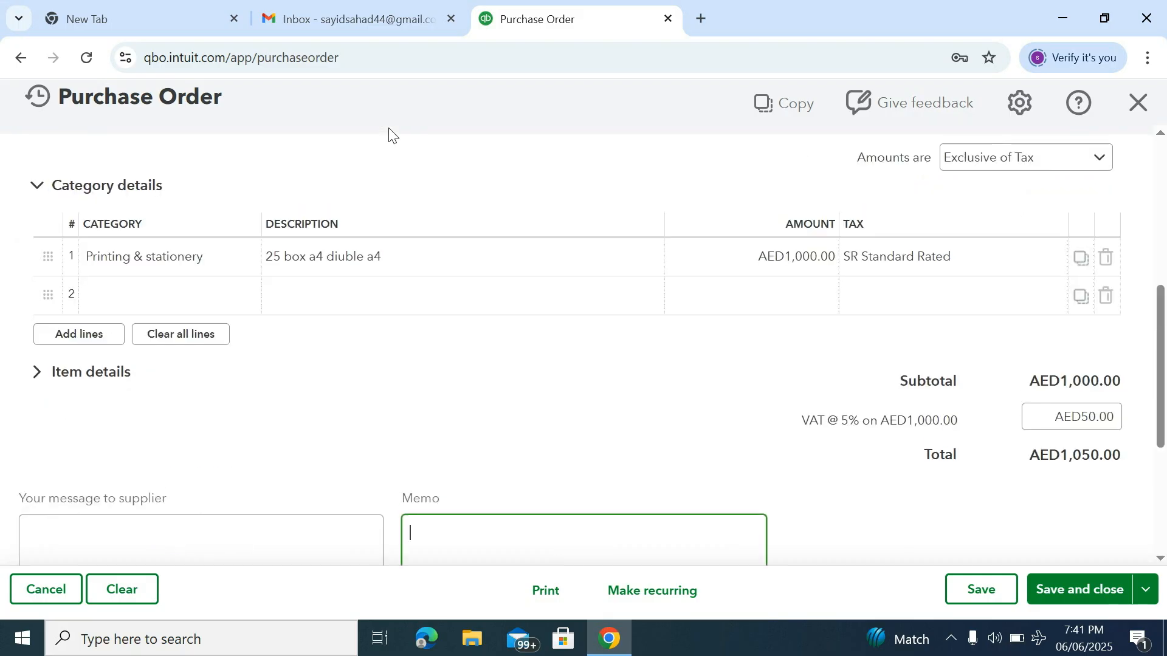
scroll(73, 298, "down", 4)
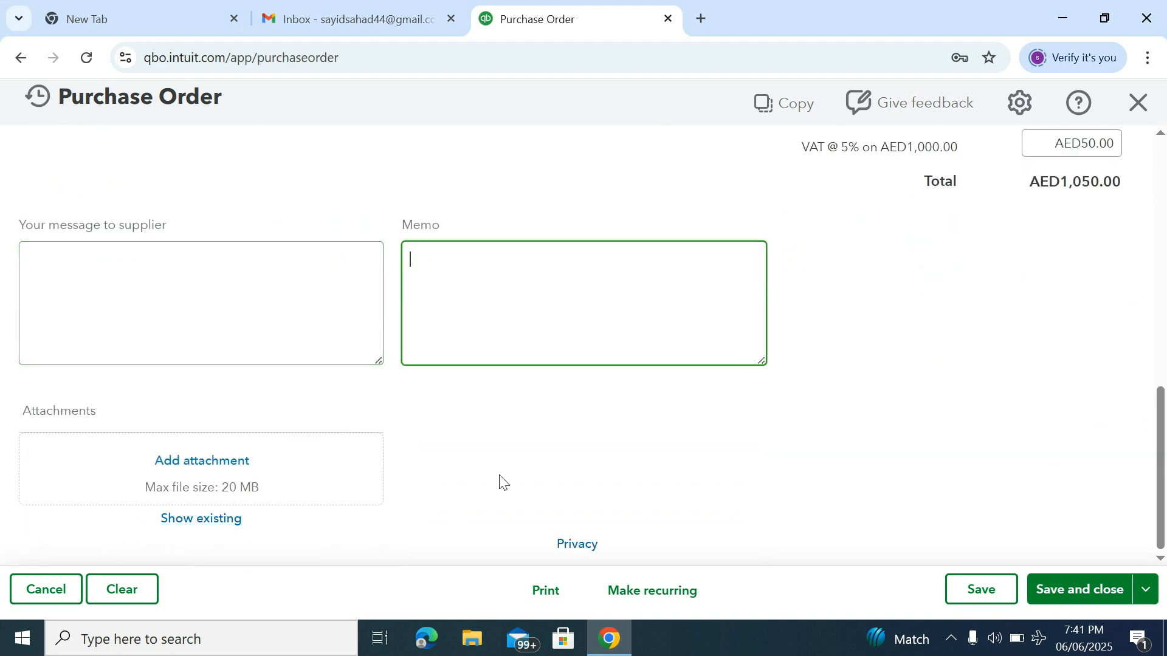
scroll(500, 482, "up", 5)
scroll(578, 443, "down", 3)
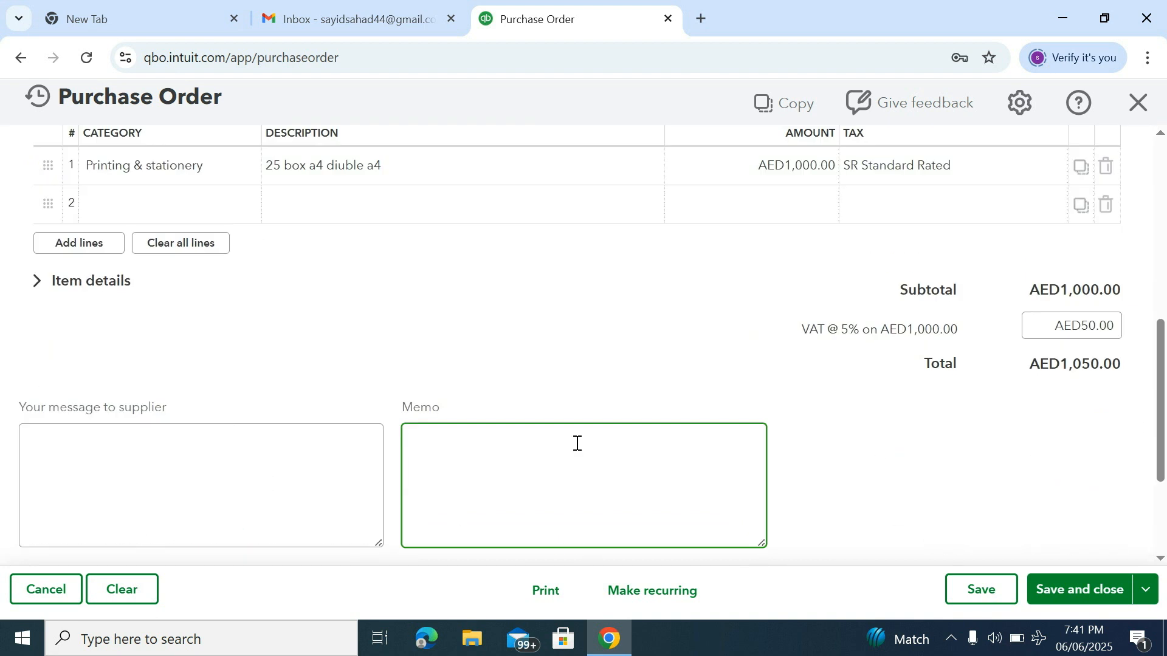
Save the purchase order and close its form.
left_click(985, 589)
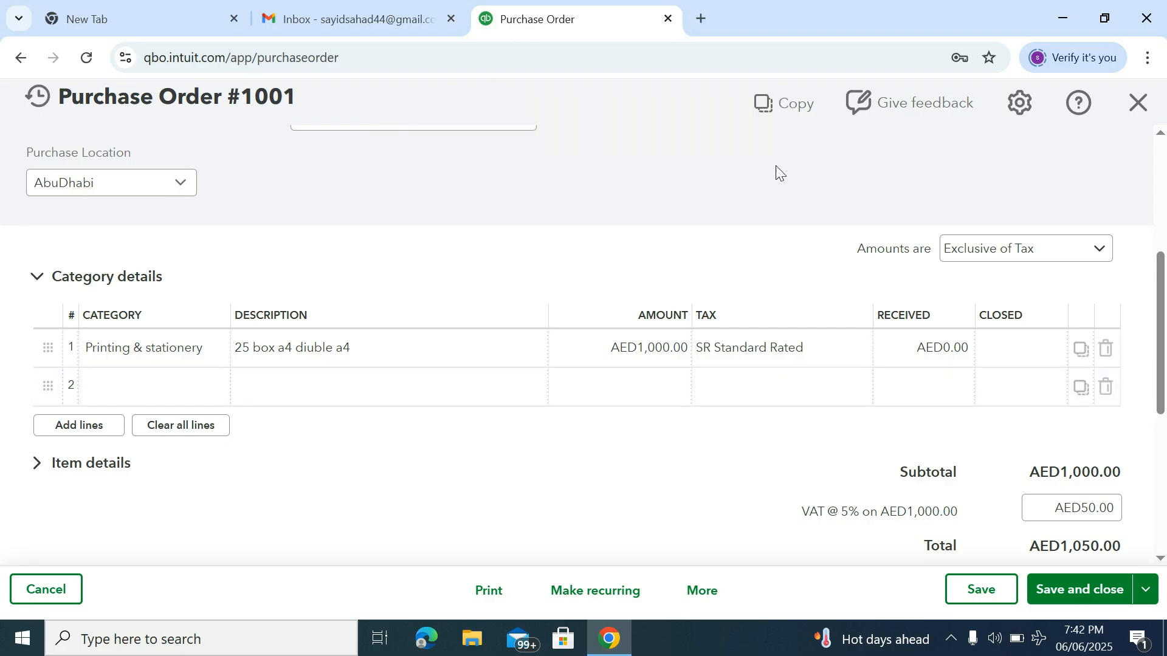
left_click(1131, 107)
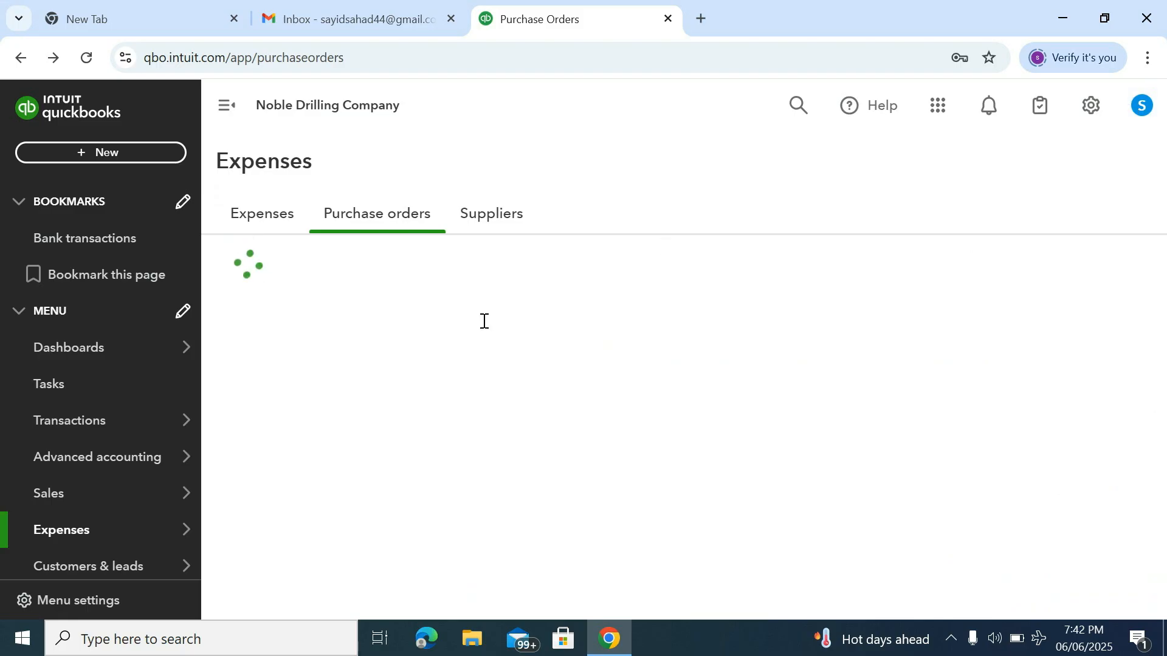
Display the purchase orders list and examine the saved order's details across all columns, including status and action.
scroll(473, 328, "down", 1)
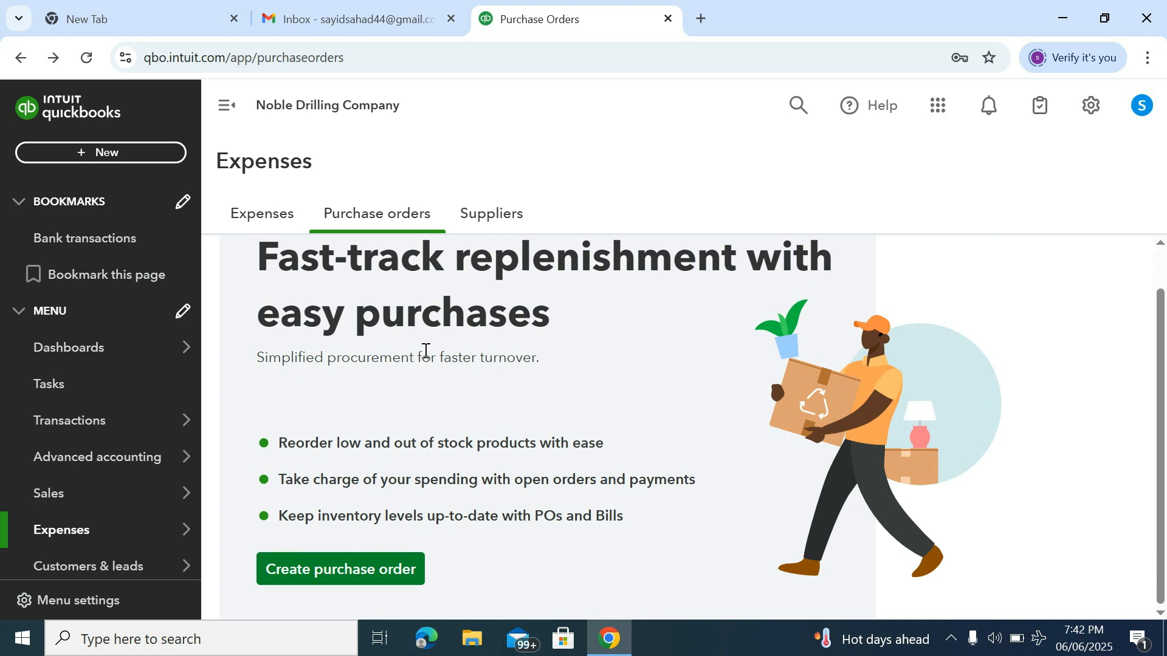
left_click(357, 223)
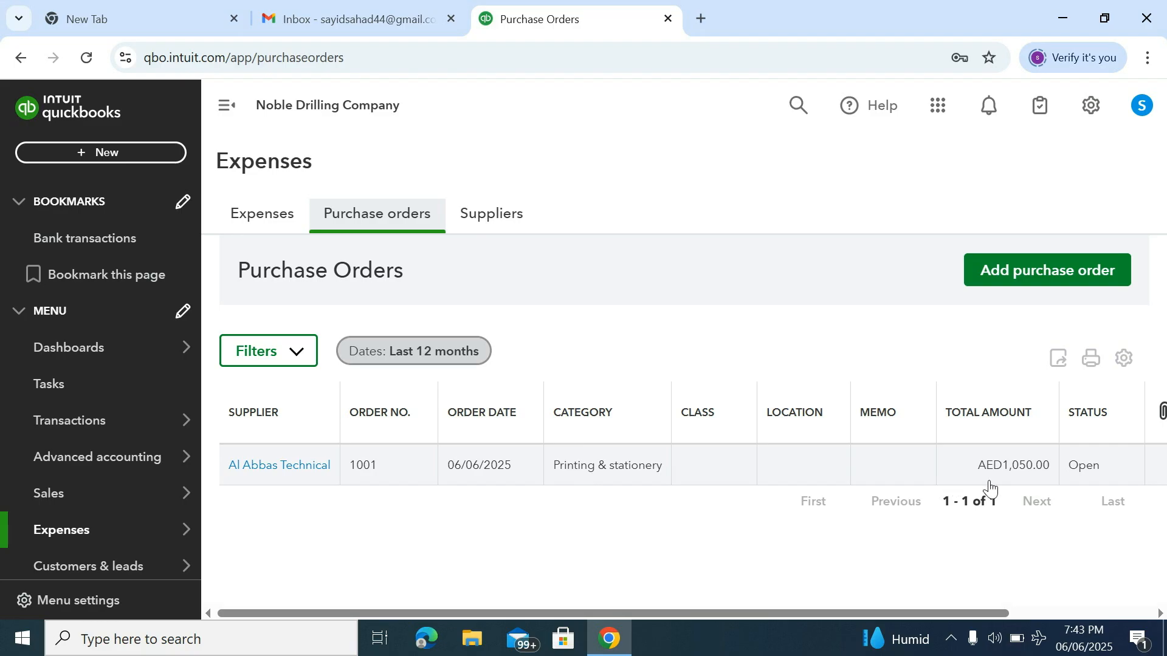
left_click_drag(922, 606, 1102, 615)
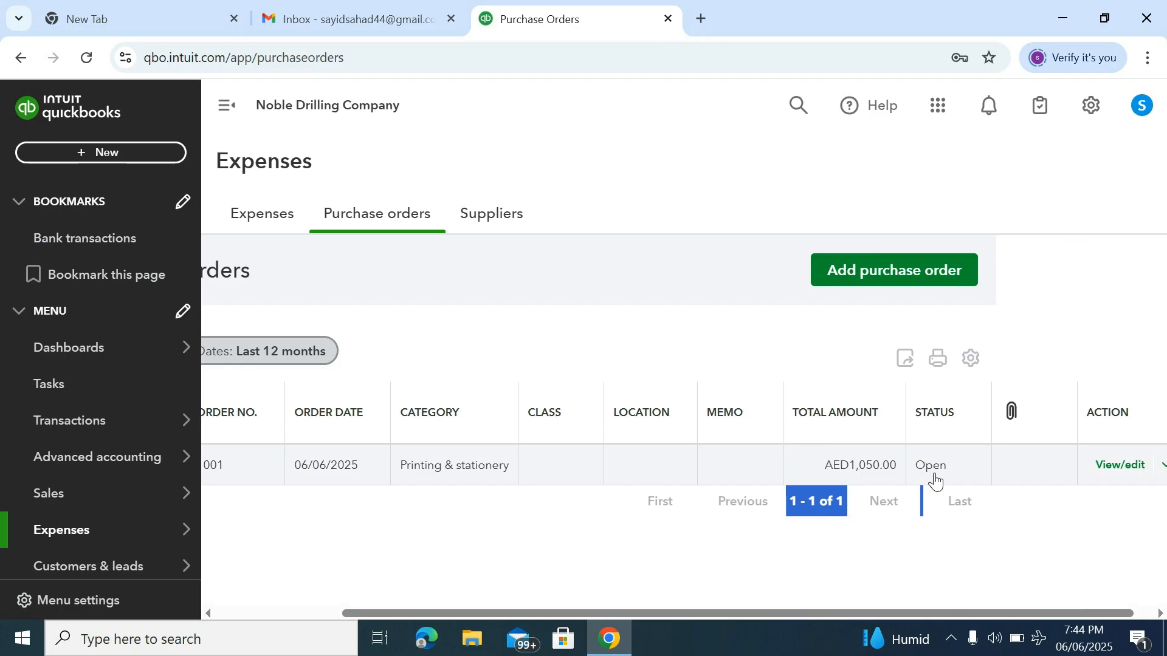
left_click_drag(386, 614, 302, 599)
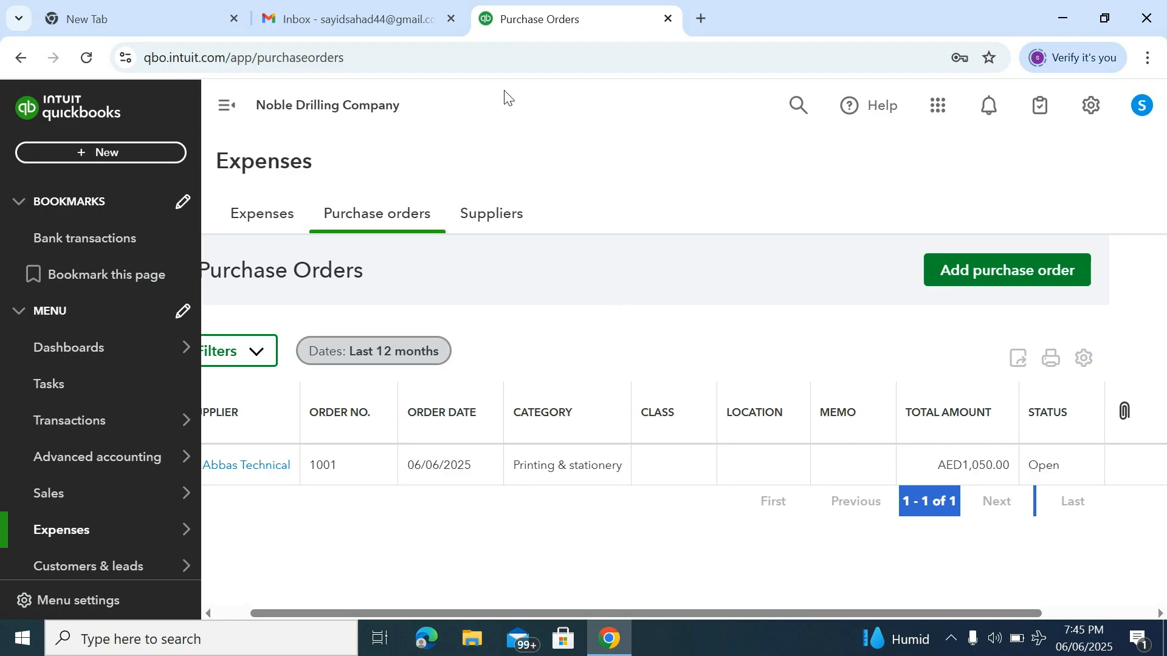
Go to the Al Abbas Technical supplier page and open the 06/06/2025 purchase order from its transaction list.
left_click(263, 472)
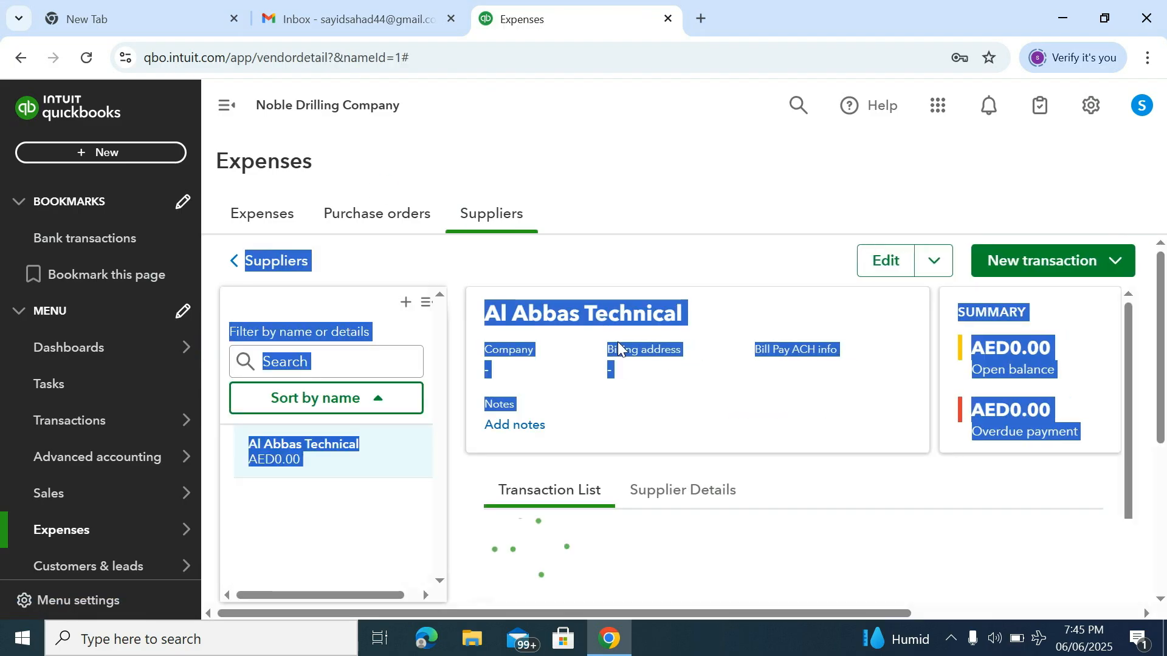
scroll(808, 410, "down", 3)
left_click(809, 416)
scroll(810, 418, "up", 3)
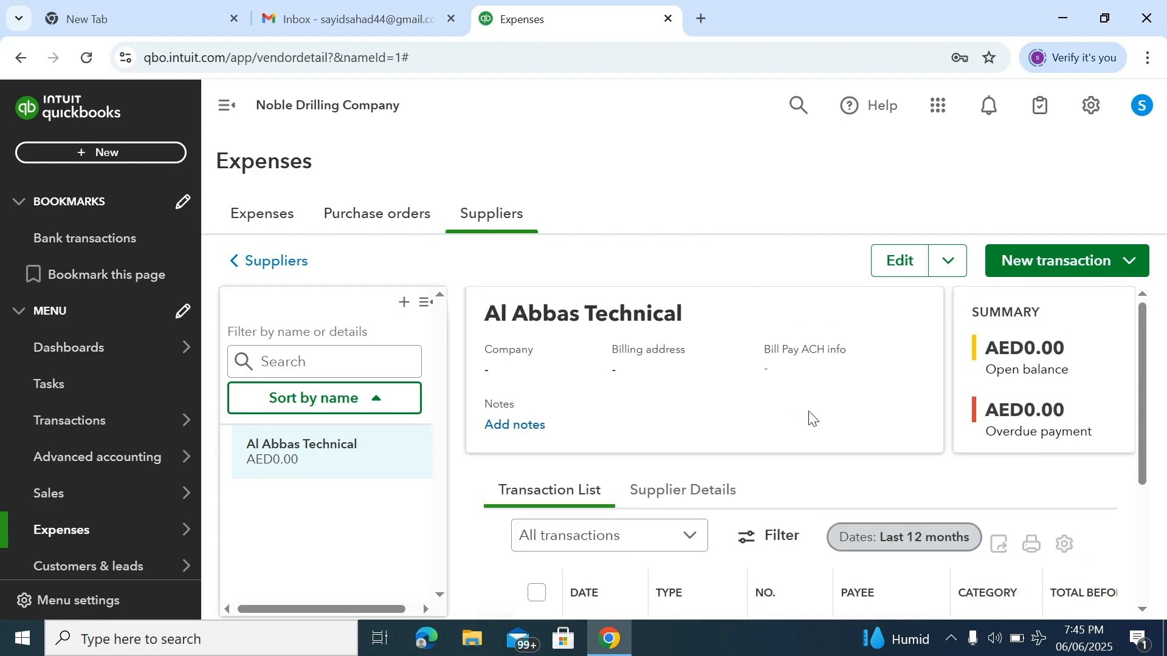
scroll(811, 418, "down", 3)
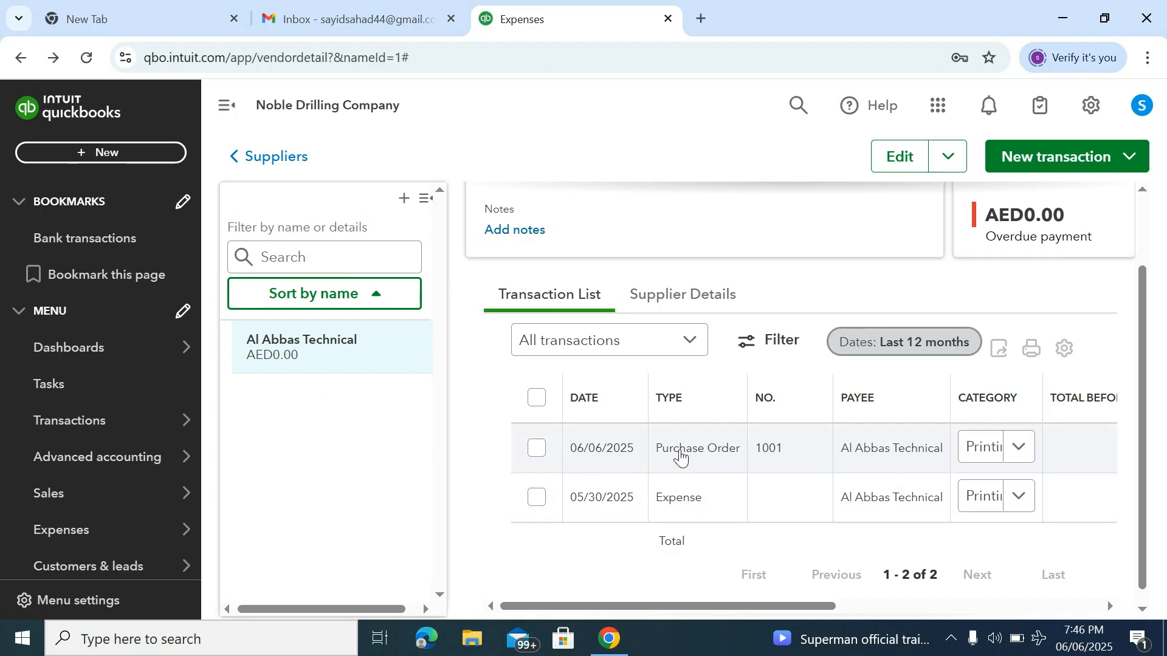
left_click(681, 457)
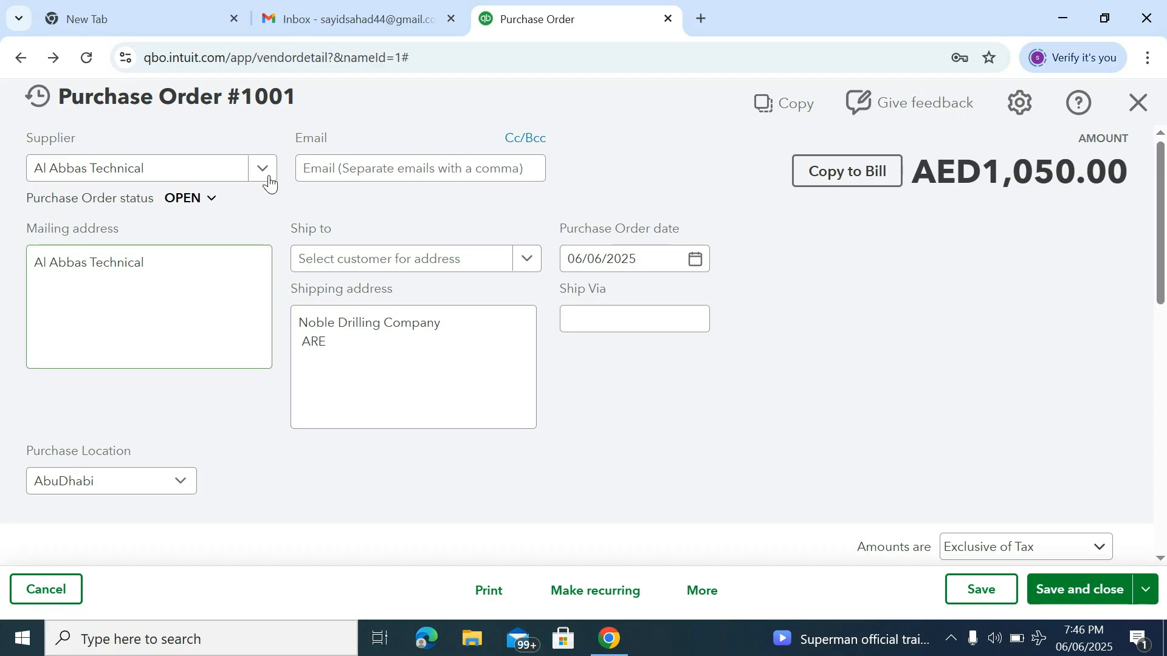
Copy the purchase order to a new bill and look over its header fields and category line.
left_click(840, 190)
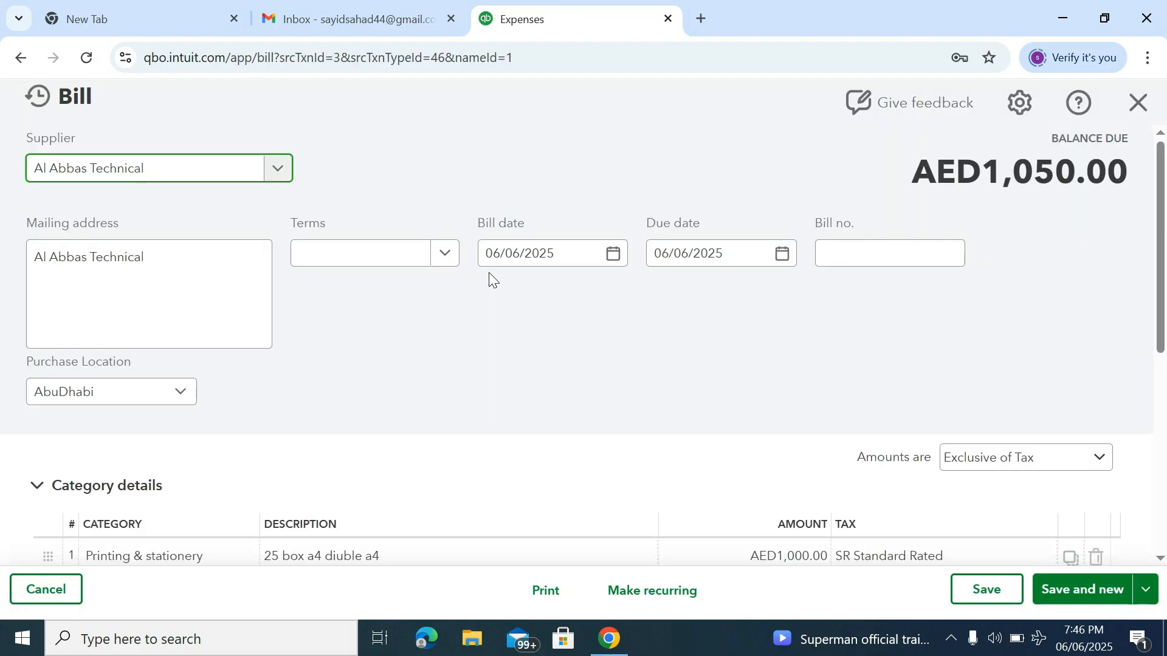
scroll(849, 508, "down", 2)
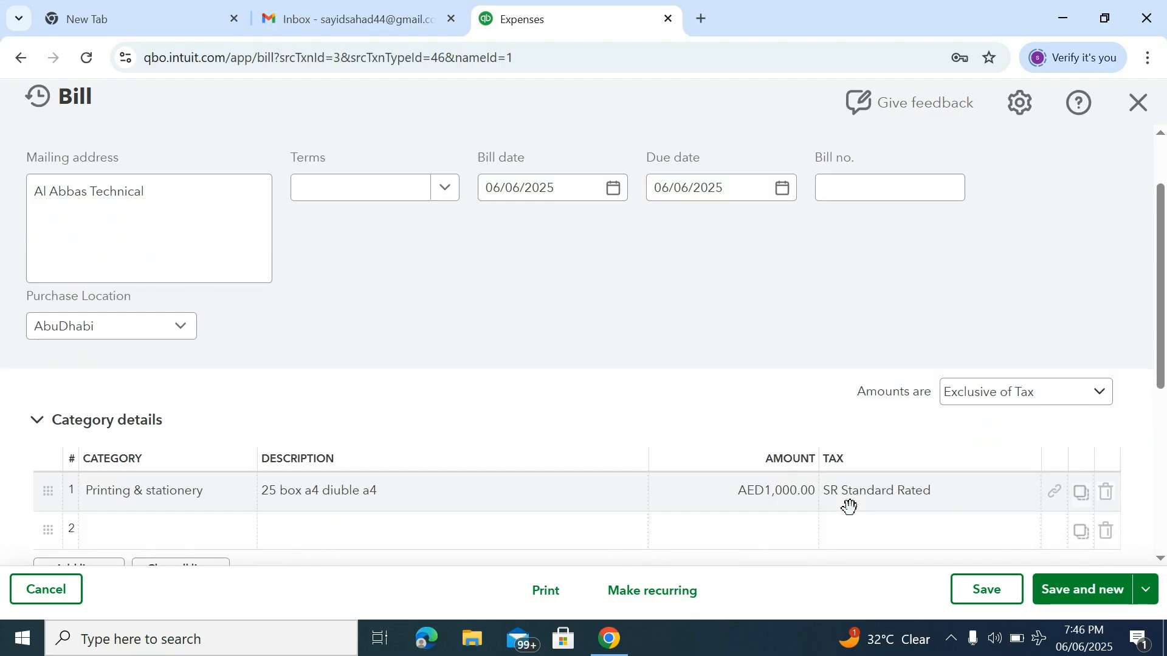
scroll(850, 508, "up", 2)
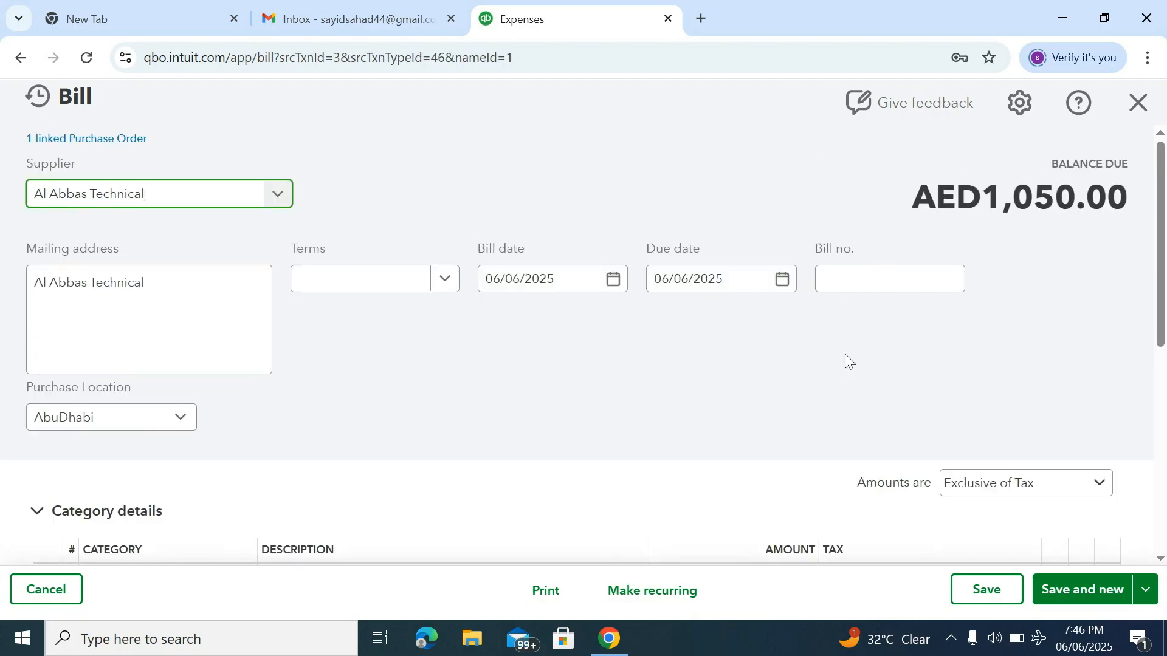
Set the bill number to 10034, check the bill's category line and totals, and save the bill.
left_click(837, 290)
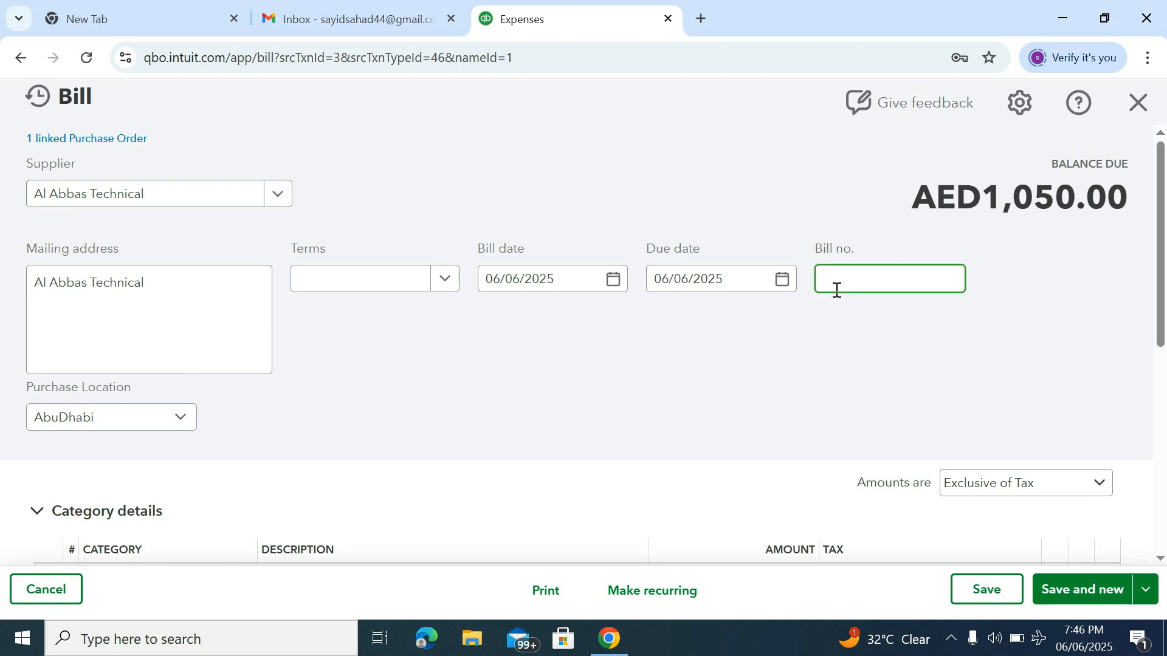
scroll(837, 291, "down", 3)
scroll(839, 292, "up", 3)
type("10034")
scroll(838, 290, "down", 7)
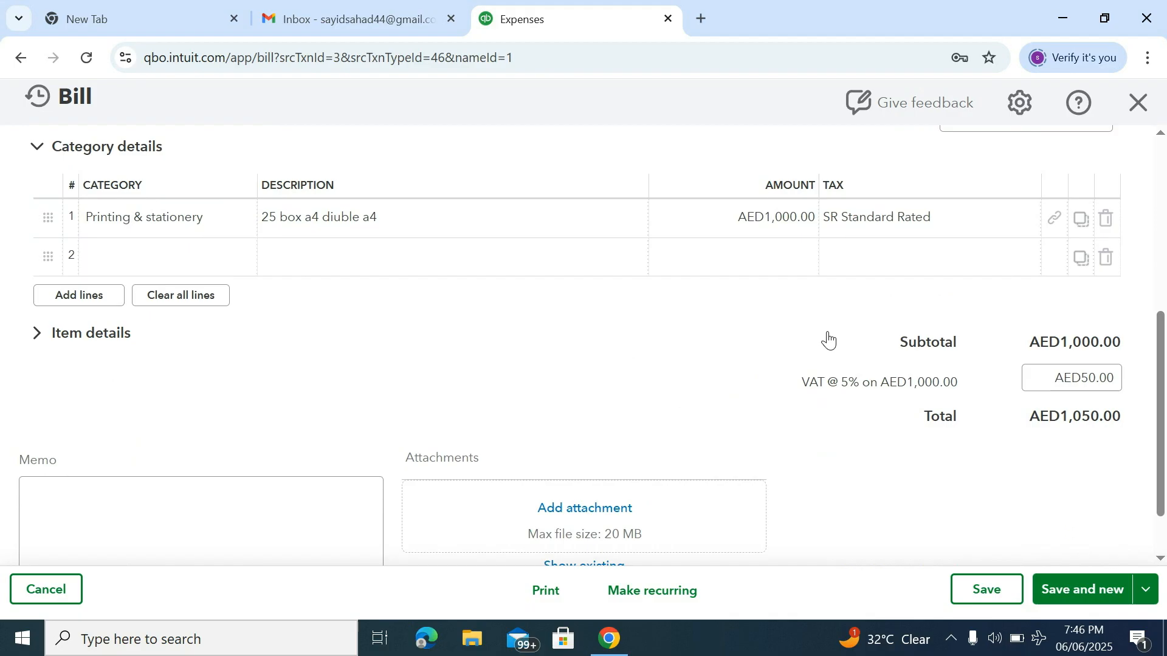
left_click(995, 588)
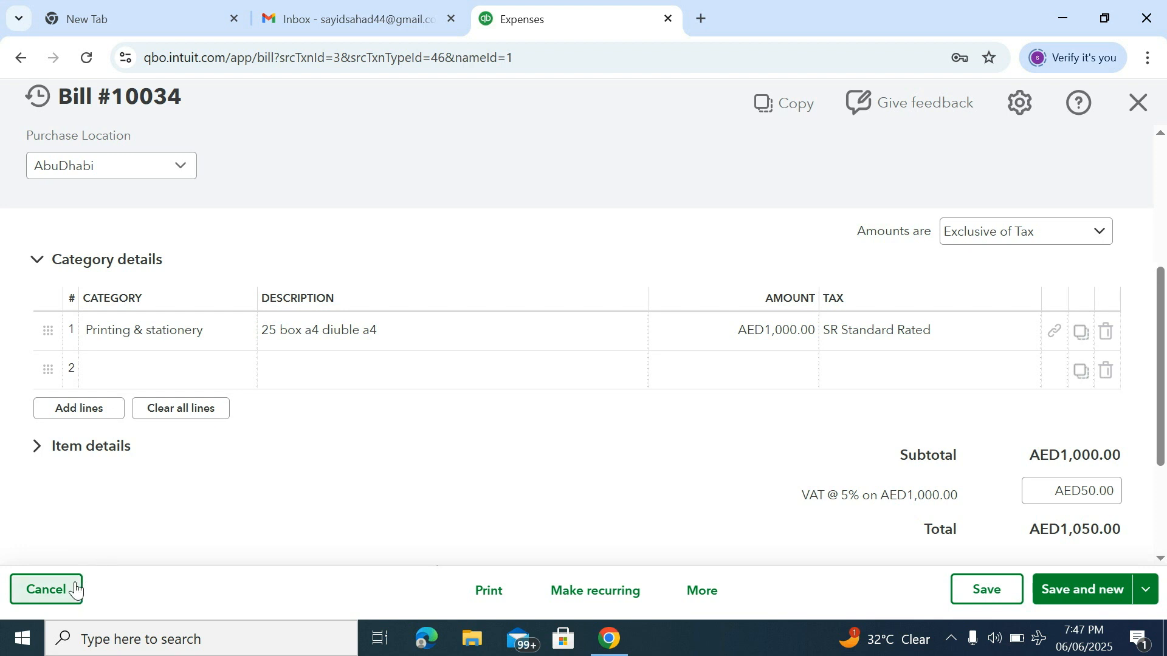
Close the bill form and check the order's status in the purchase orders list.
left_click(1148, 121)
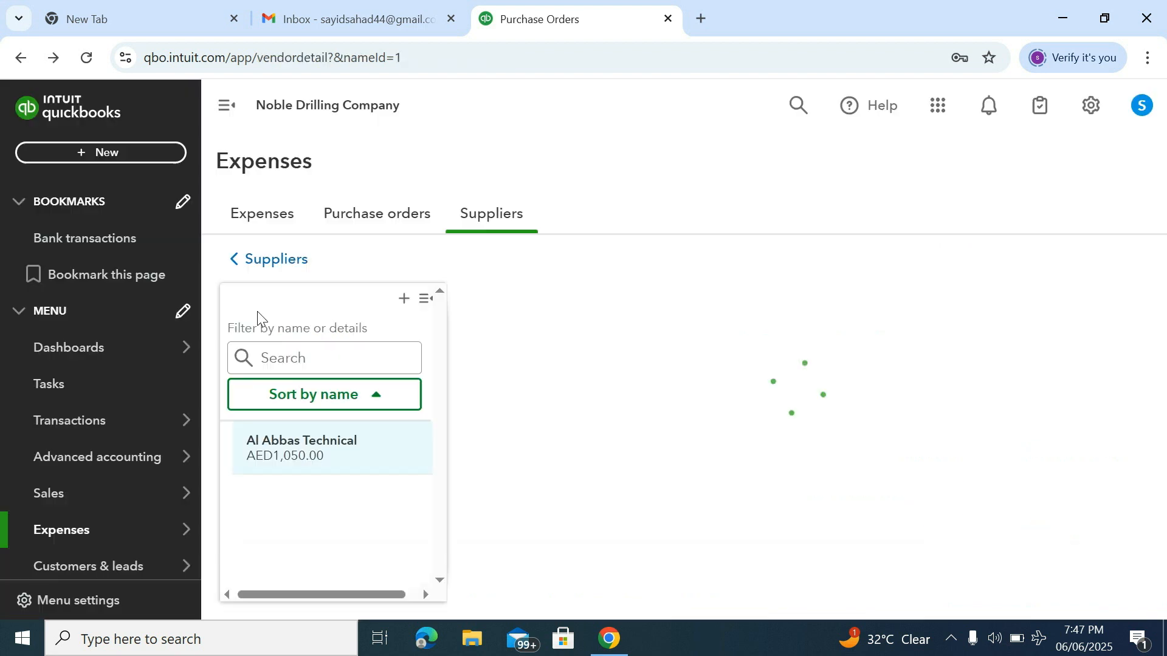
left_click(356, 216)
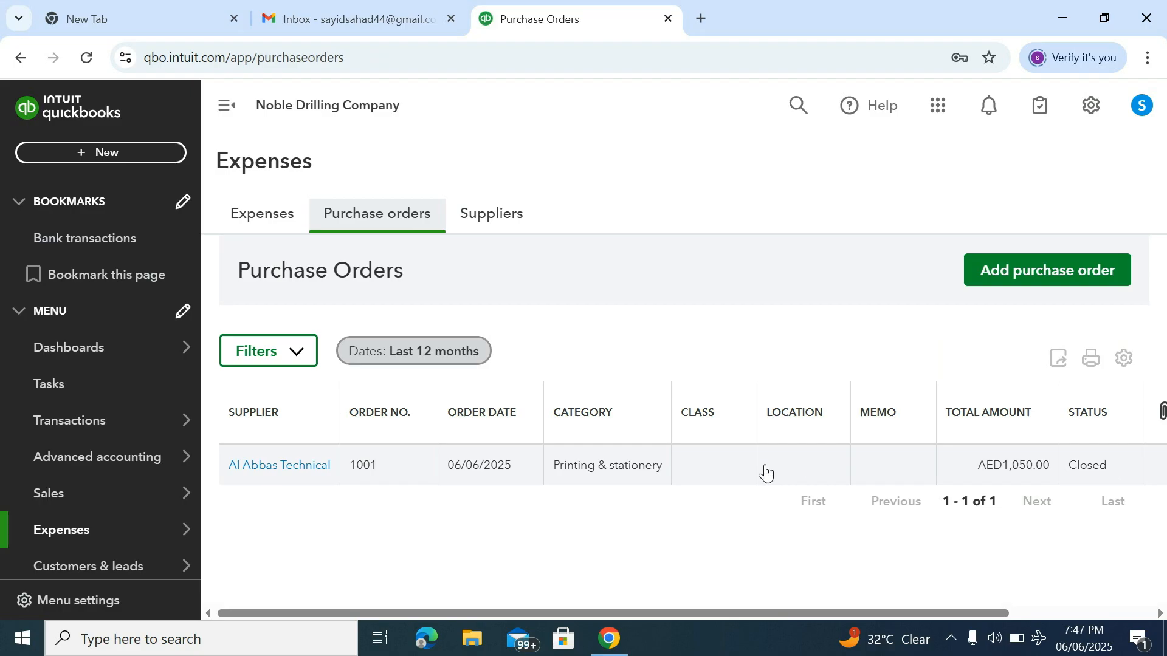
Go to the suppliers list and start a bill payment for Al Abbas Technical.
left_click(479, 223)
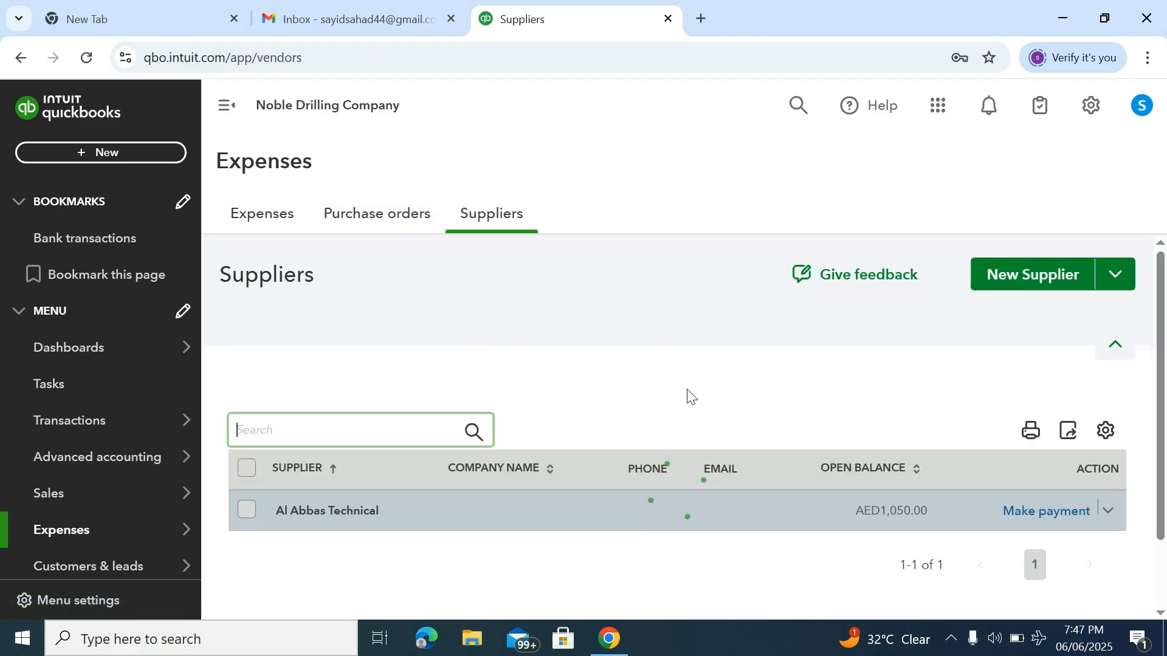
scroll(689, 396, "down", 5)
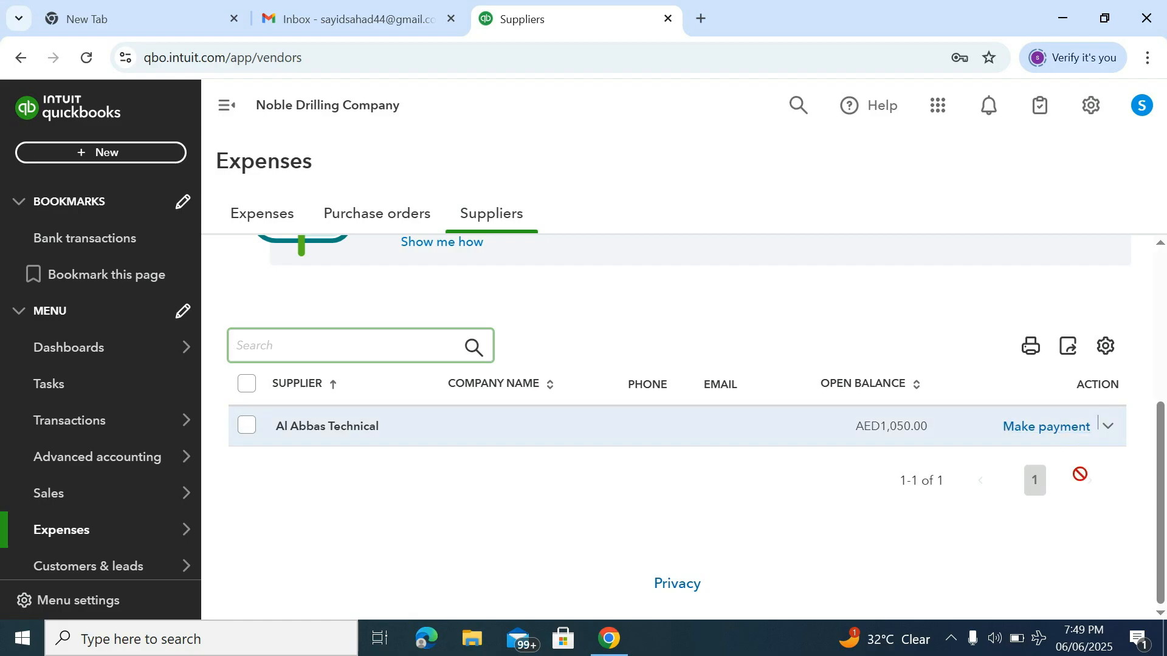
left_click(1046, 434)
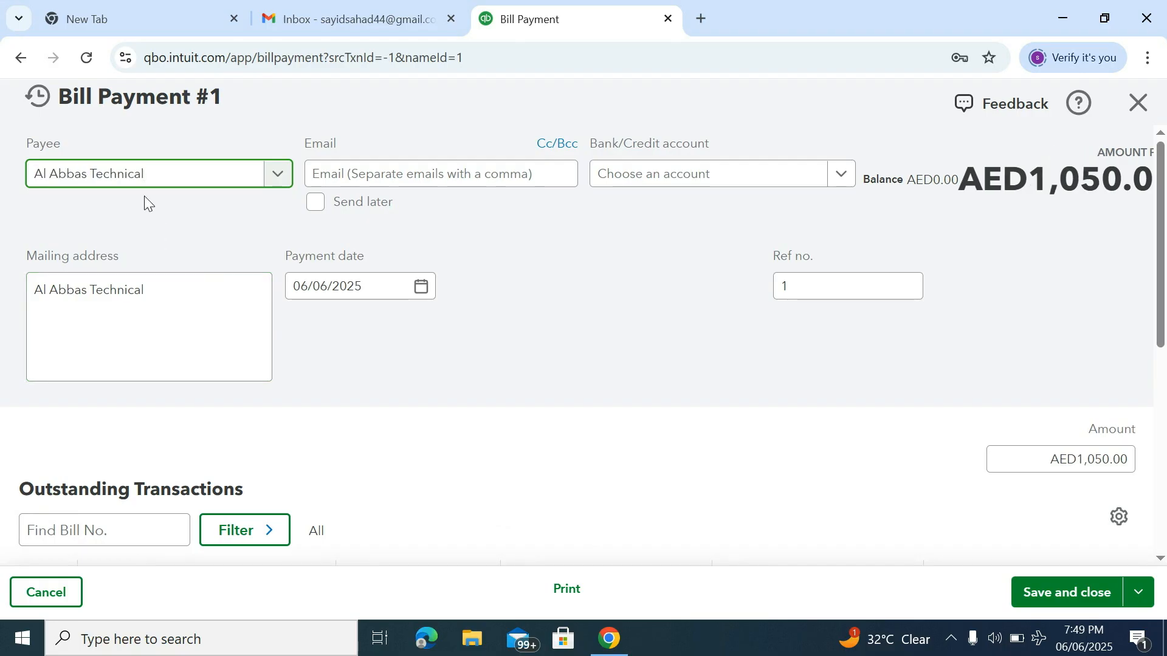
Choose Al Abbas Technical as the bill payment's payee and Cash In Hand as its bank/credit account.
left_click(280, 178)
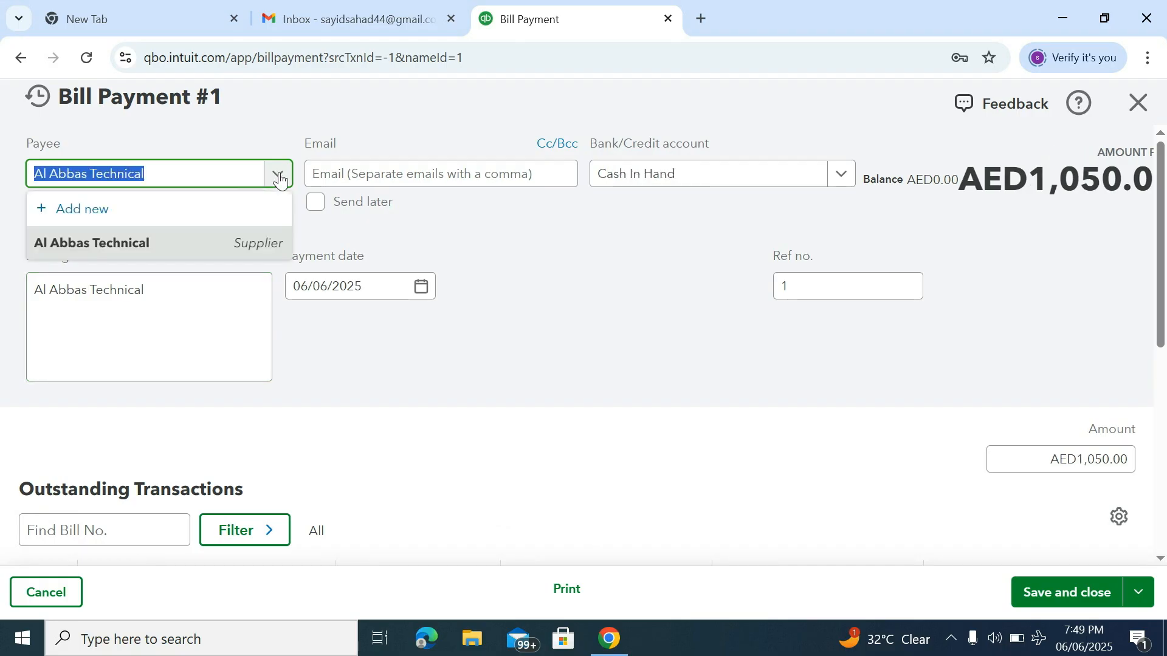
left_click(151, 242)
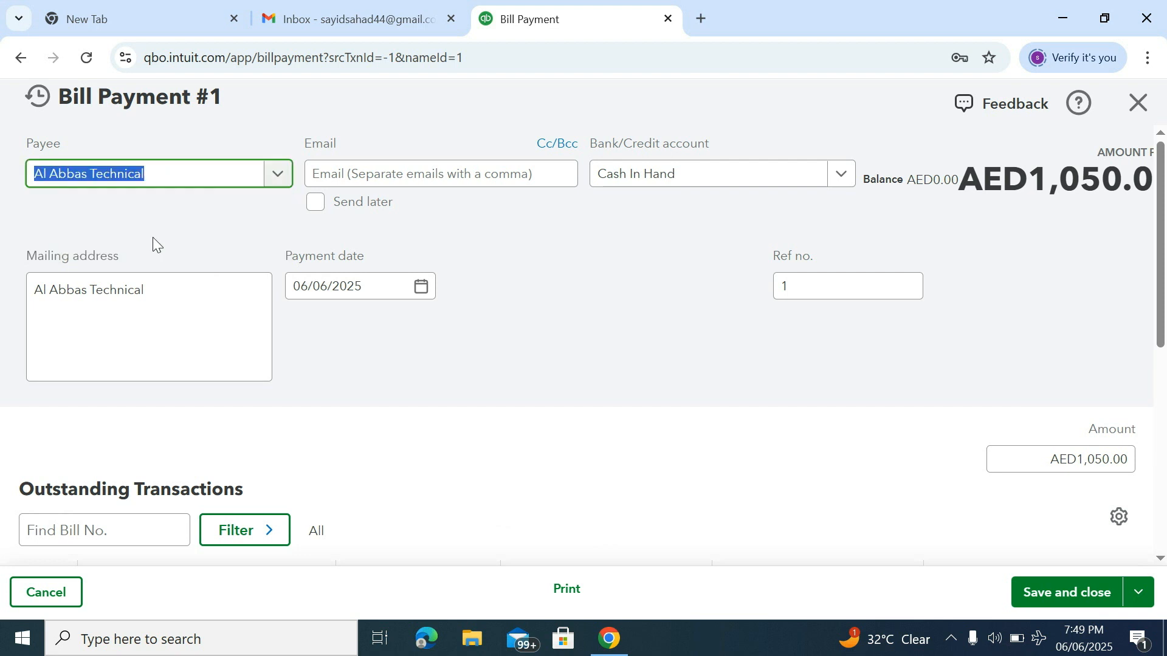
left_click(583, 274)
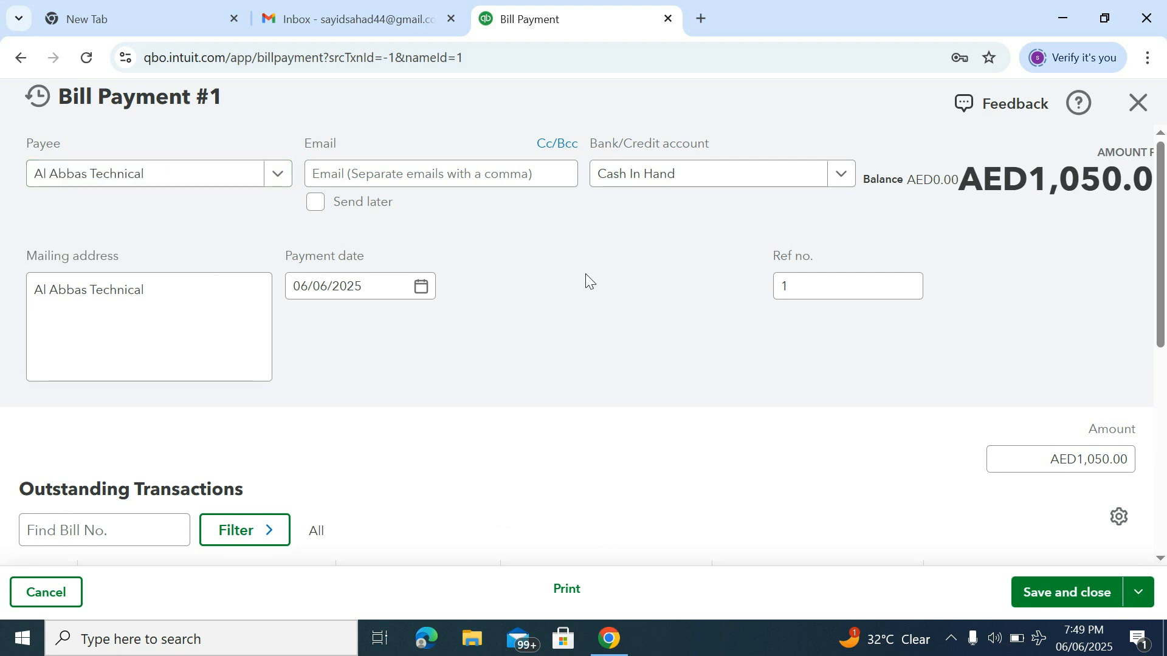
left_click(739, 175)
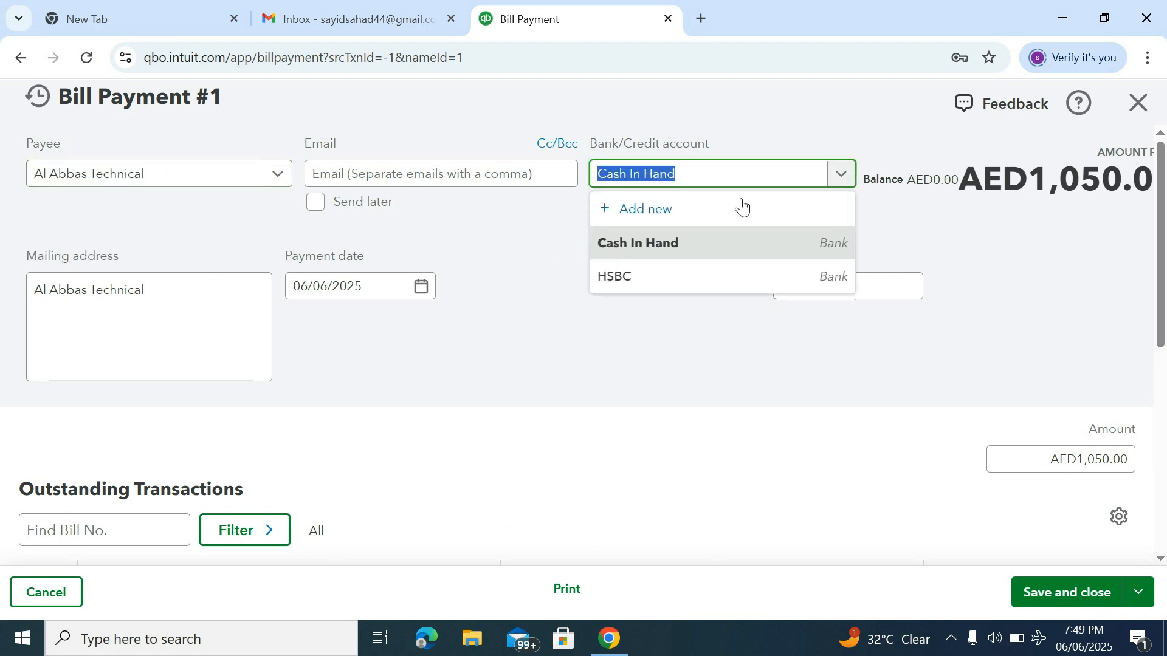
left_click(651, 242)
scroll(651, 246, "down", 2)
scroll(651, 246, "up", 2)
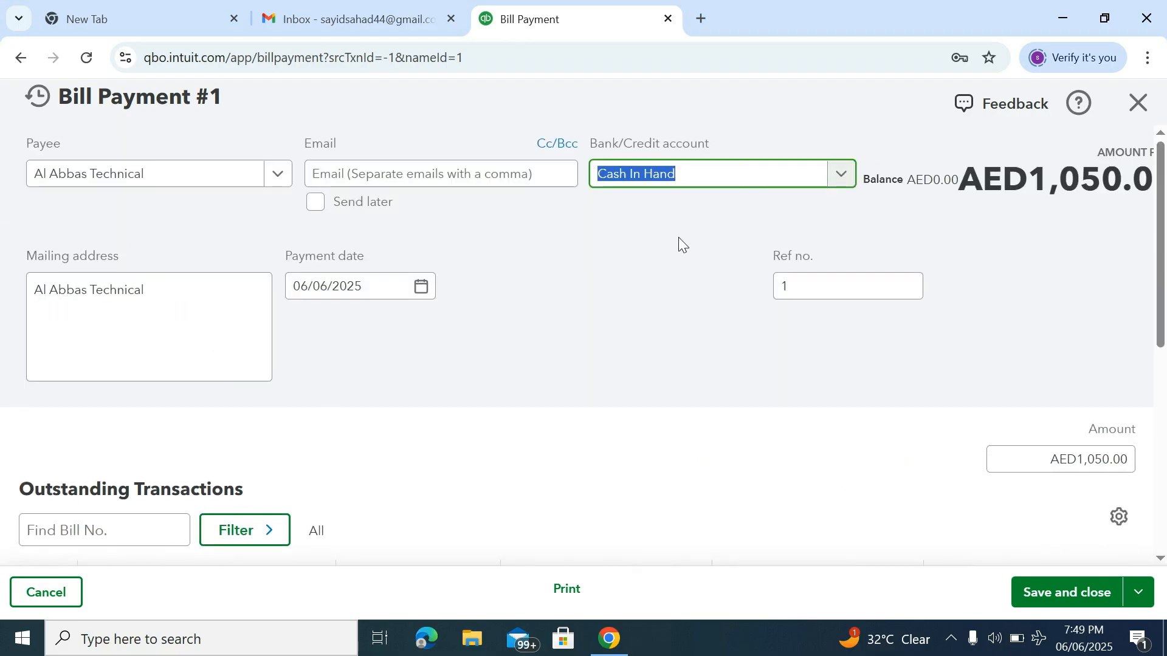
left_click(842, 180)
left_click(626, 243)
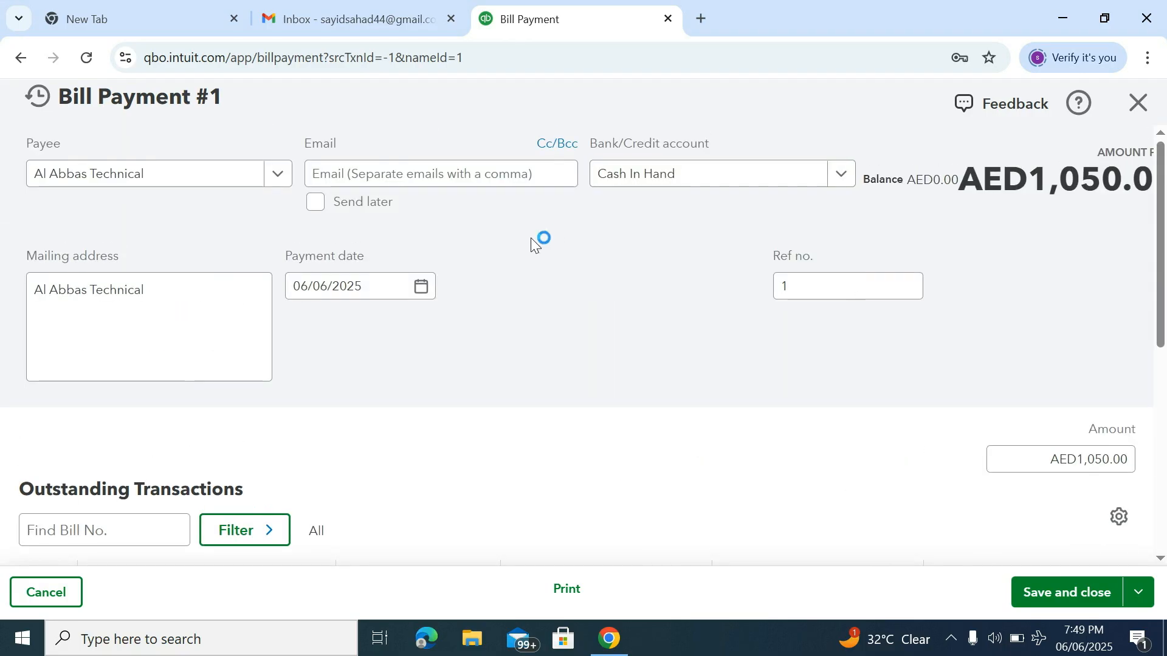
Review the outstanding bill and the payment amount to apply, and save and close the bill payment.
scroll(530, 239, "down", 1)
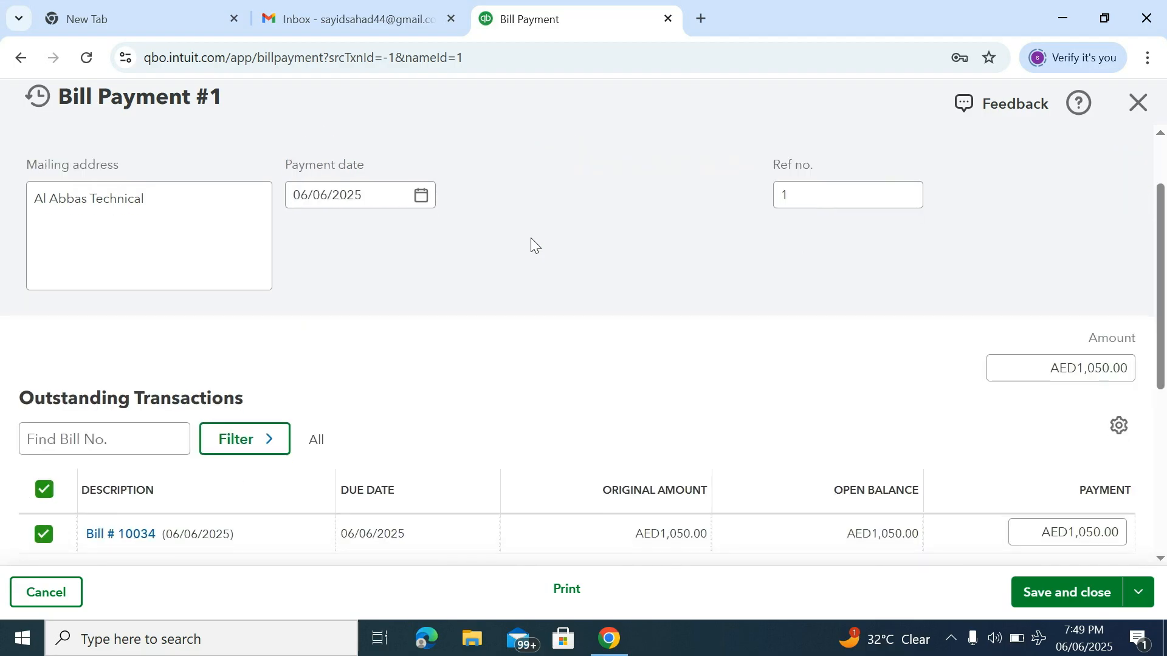
scroll(531, 246, "down", 3)
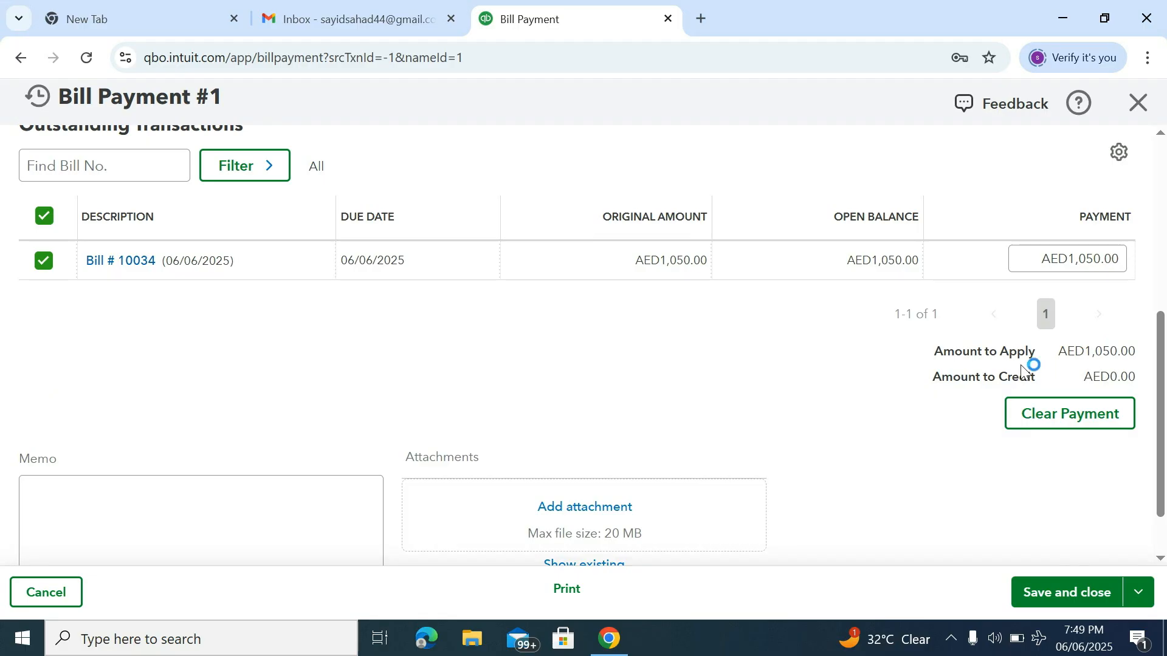
scroll(978, 512, "up", 2)
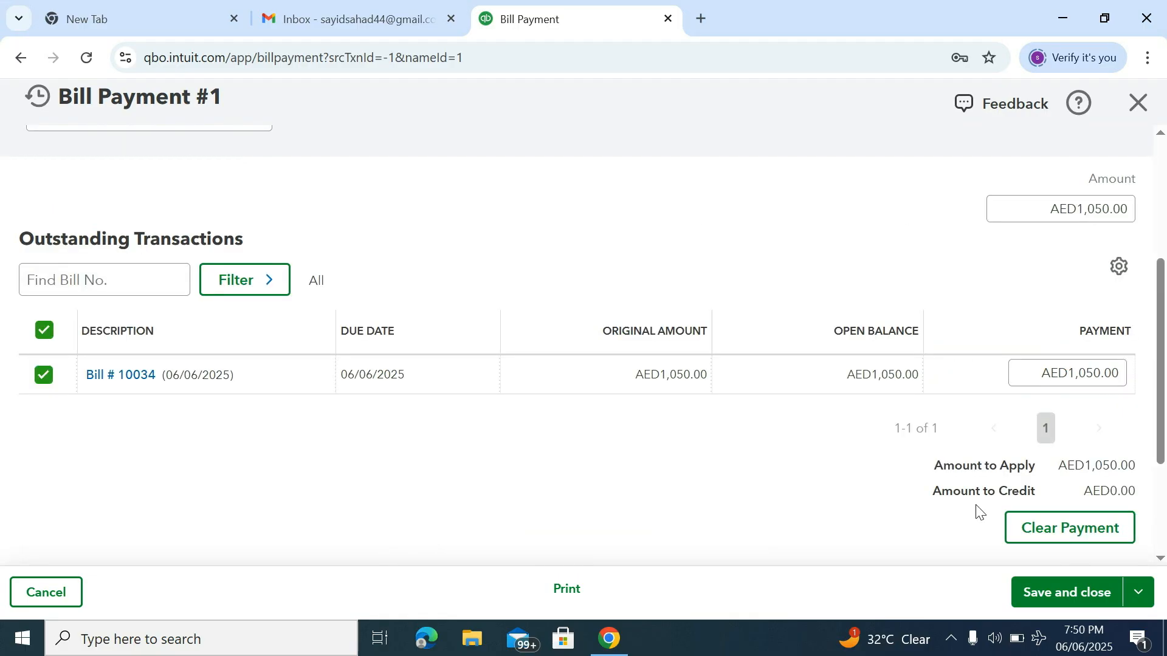
left_click(1047, 593)
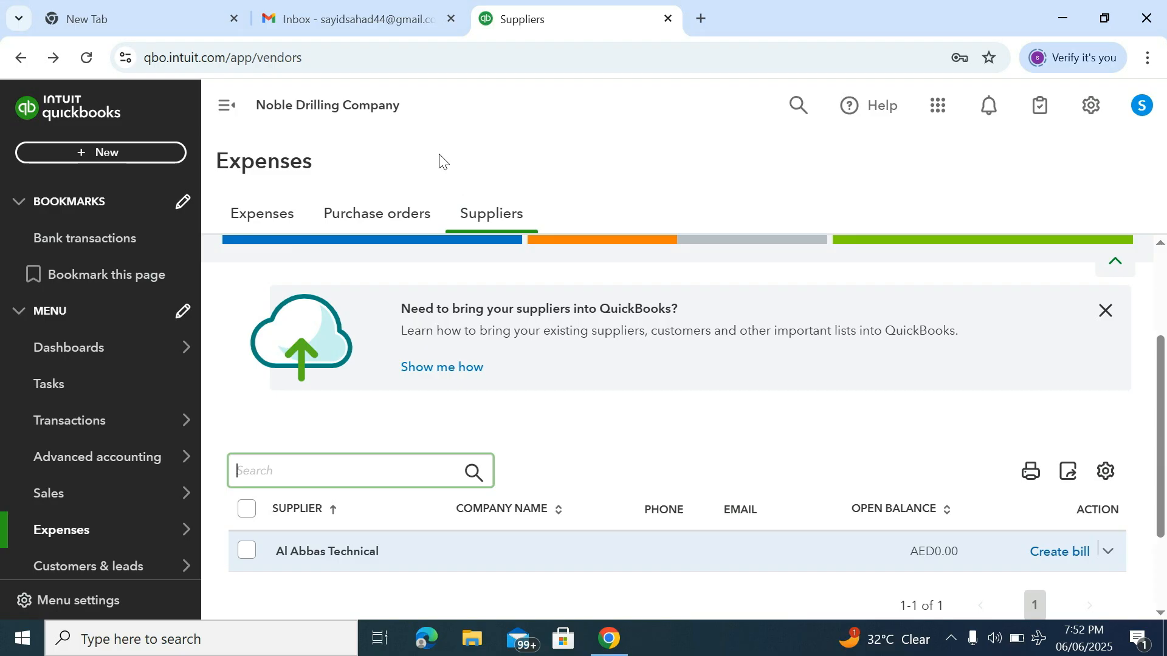
Open the Profit and Loss report from the standard reports and examine its income, expenses and net earnings.
scroll(149, 367, "down", 3)
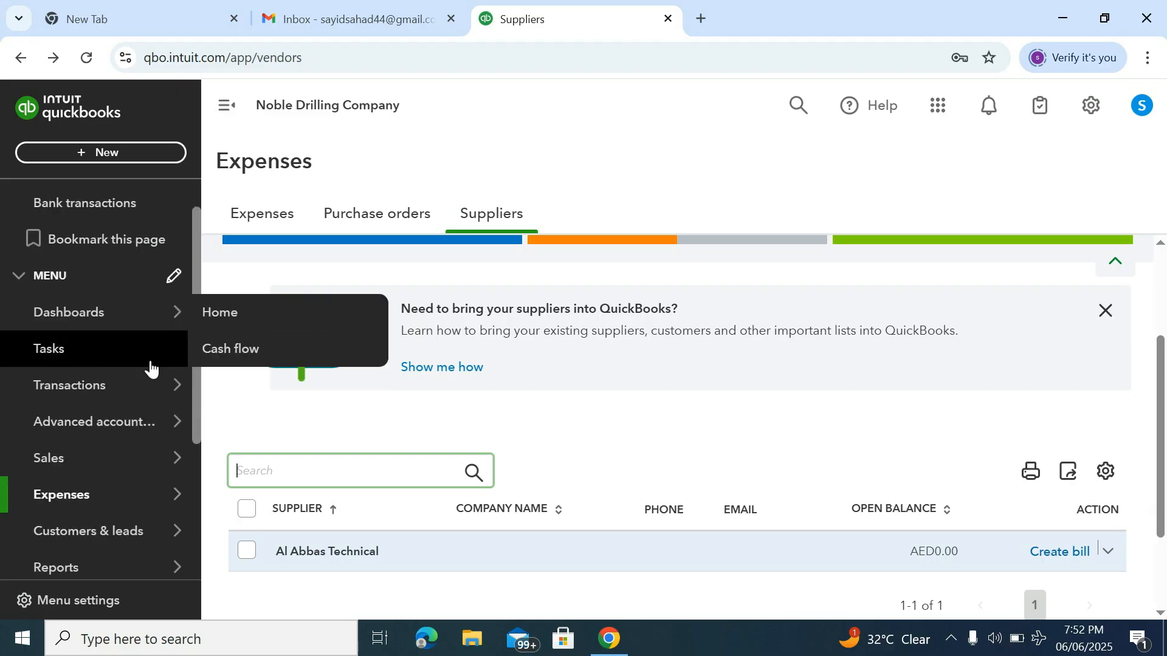
scroll(131, 426, "down", 2)
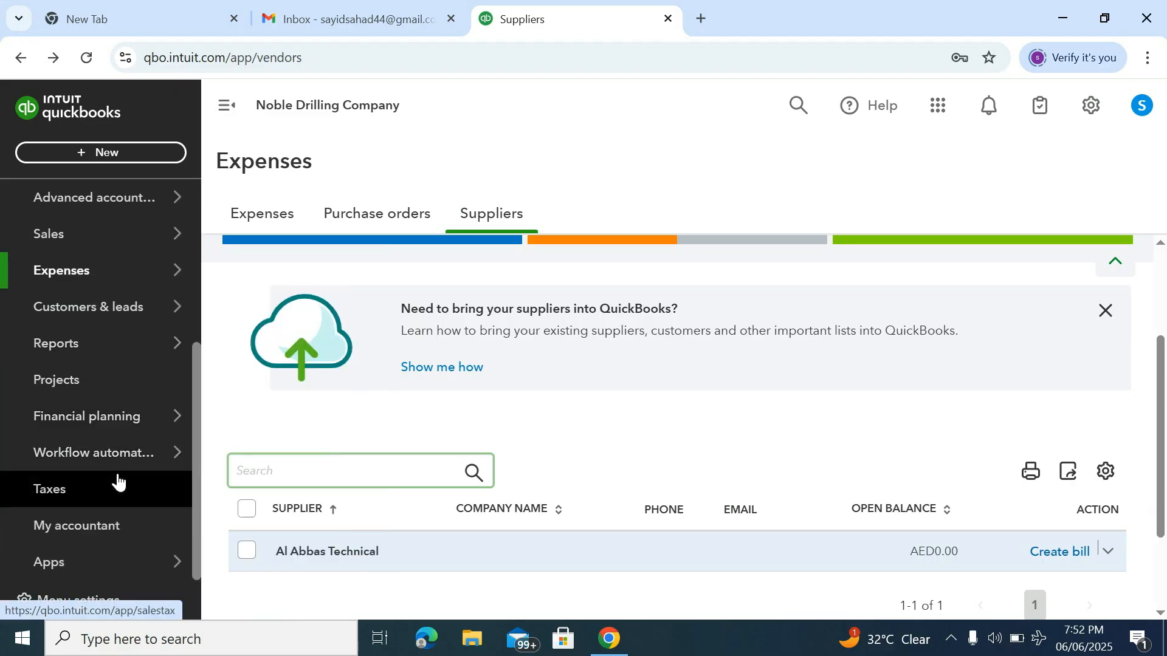
mouse_move(85, 359)
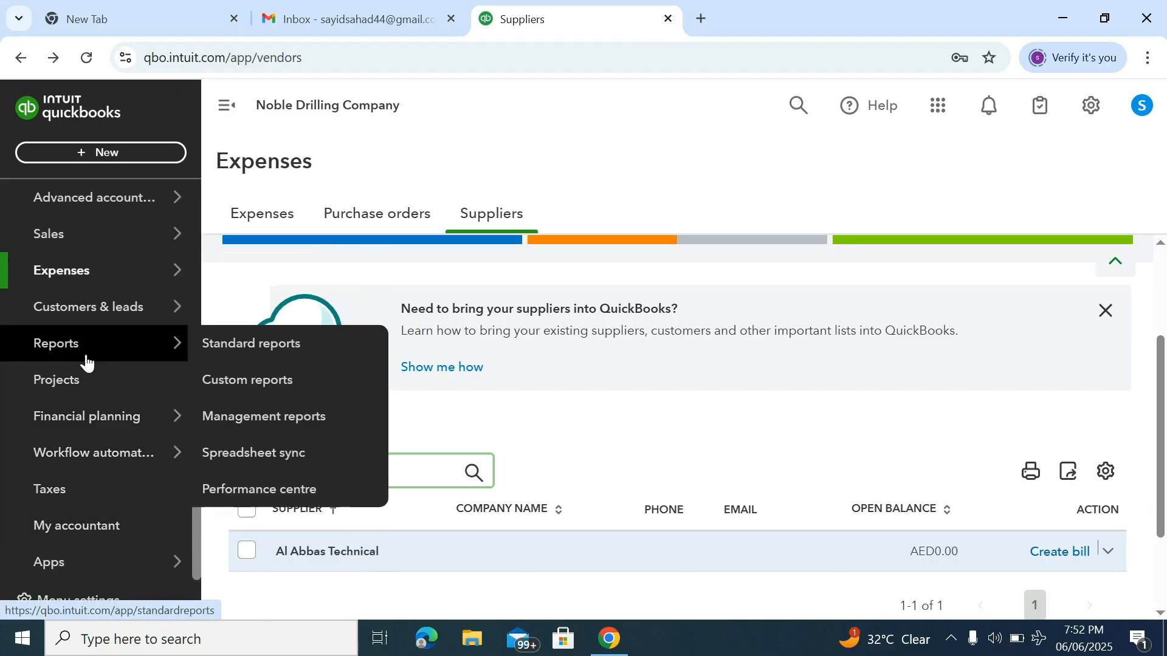
left_click(246, 357)
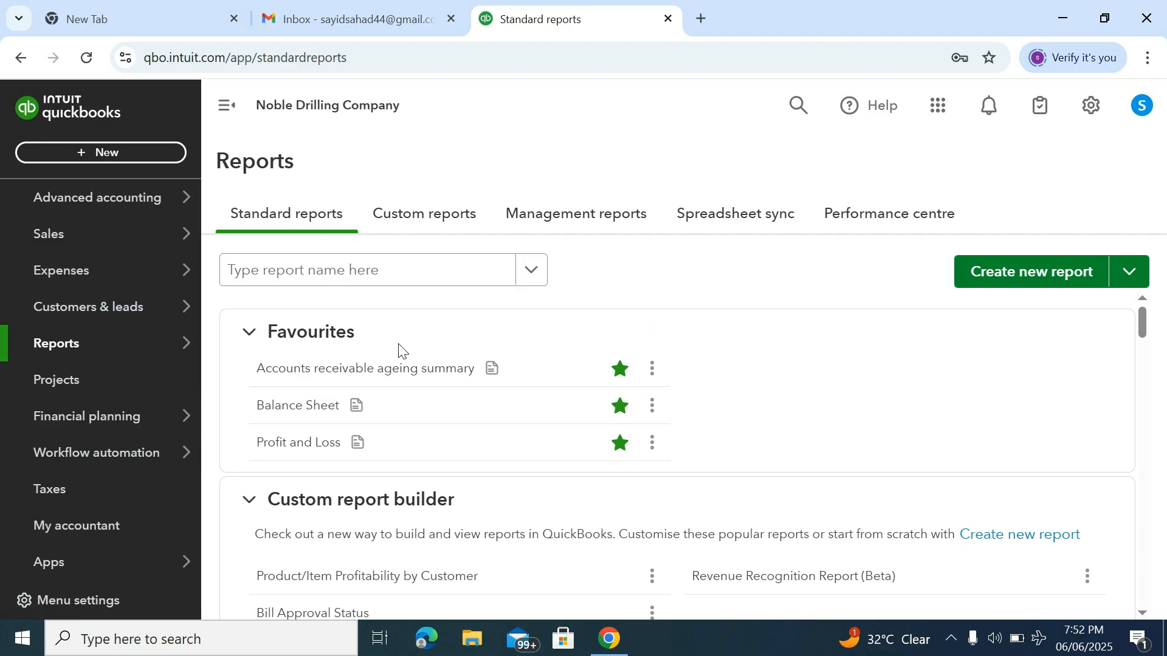
scroll(386, 352, "down", 2)
scroll(386, 328, "up", 2)
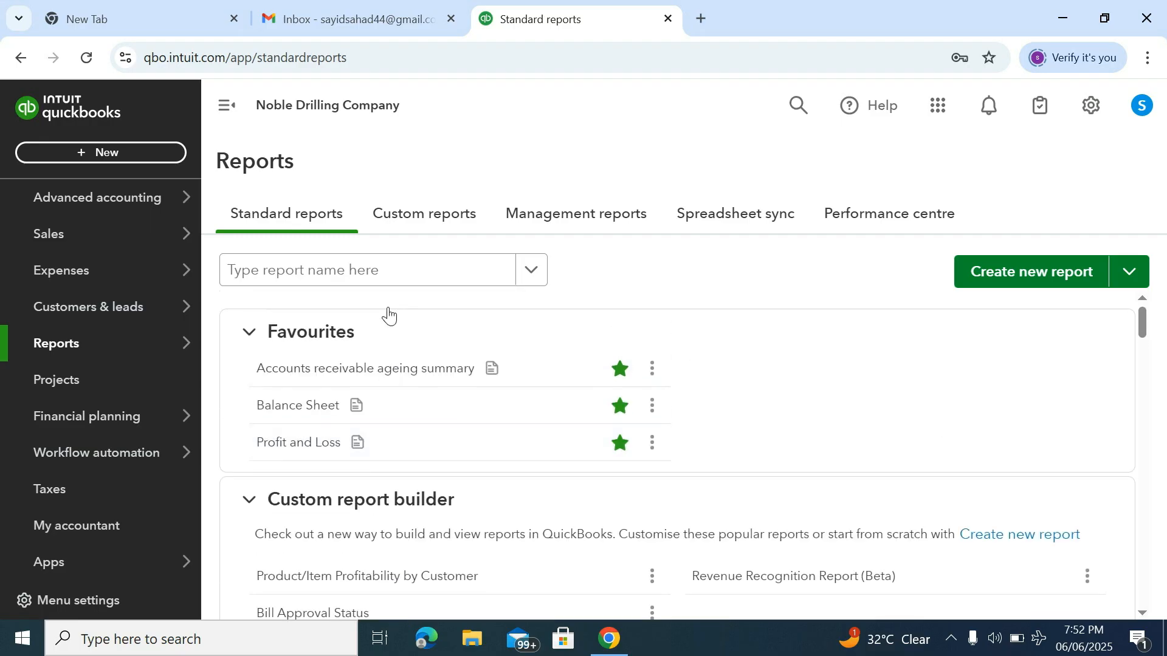
left_click(296, 443)
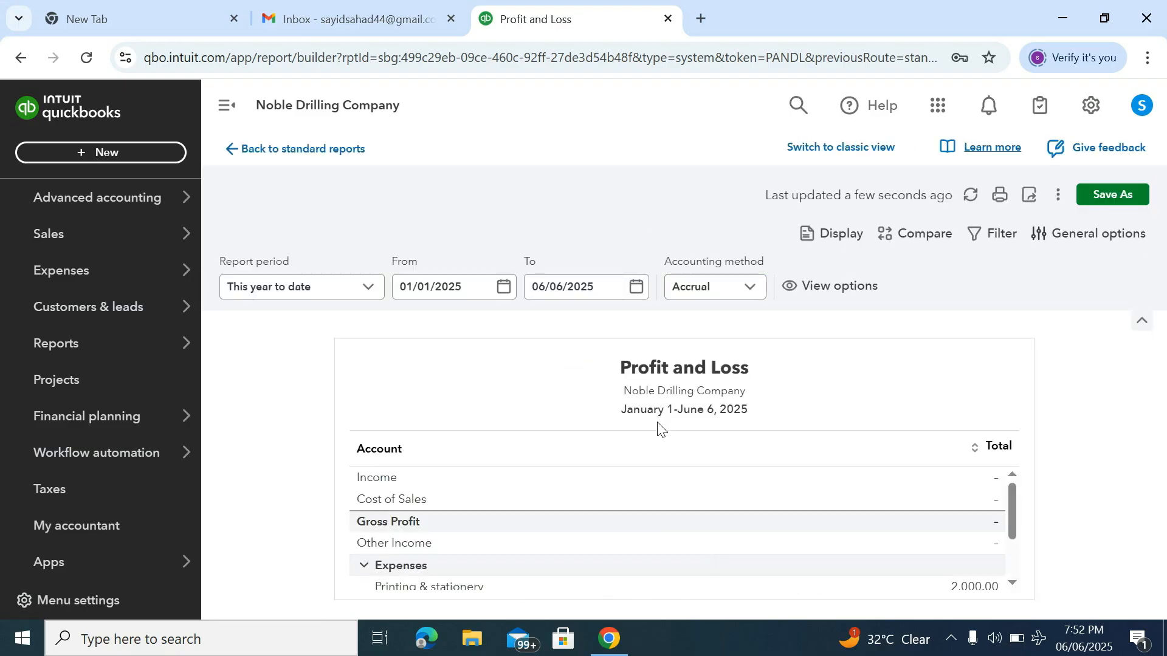
scroll(596, 478, "down", 1)
scroll(592, 474, "down", 2)
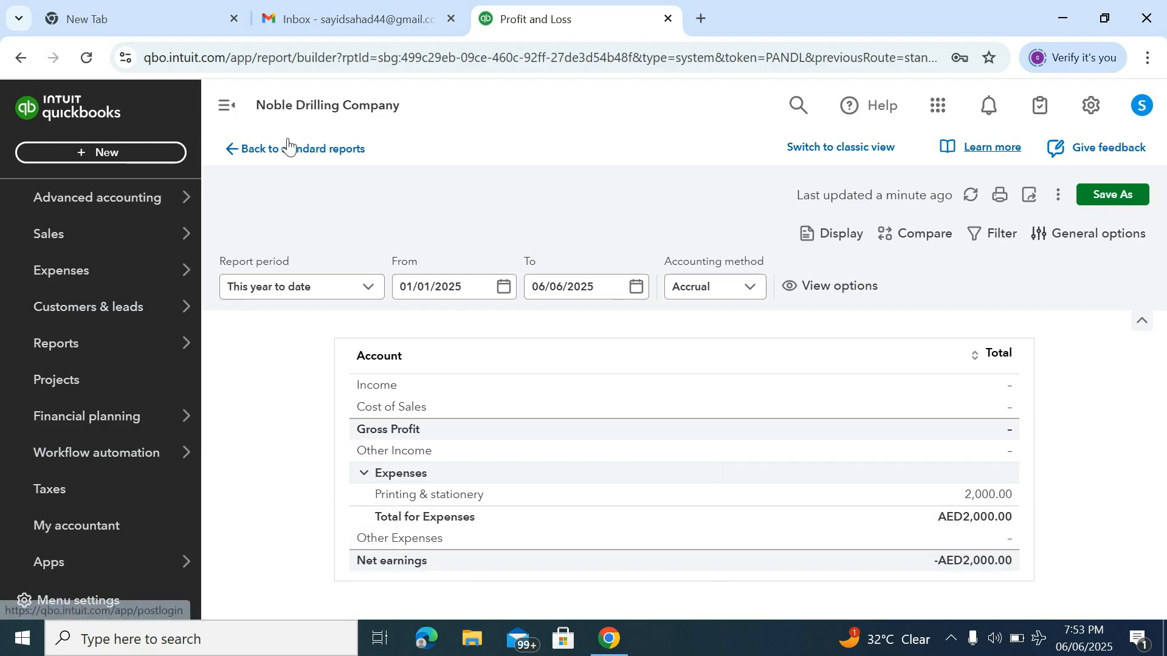
Return to the standard reports, open the Balance Sheet and examine its assets, liabilities, VAT control and shareholder's equity.
left_click(236, 153)
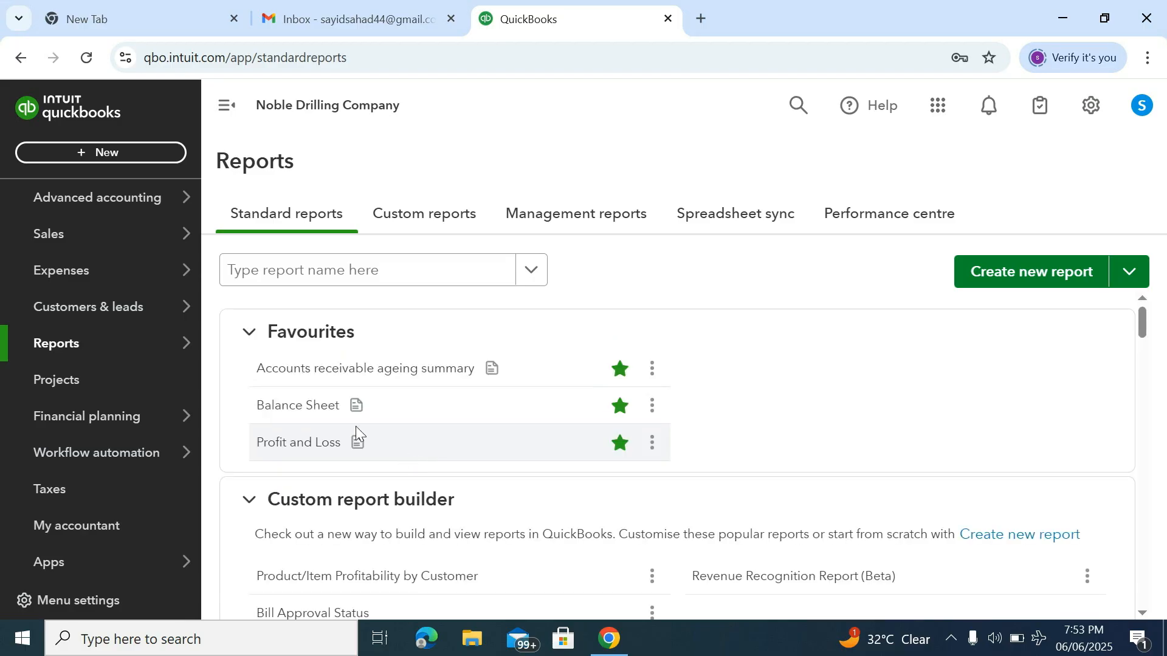
left_click(308, 406)
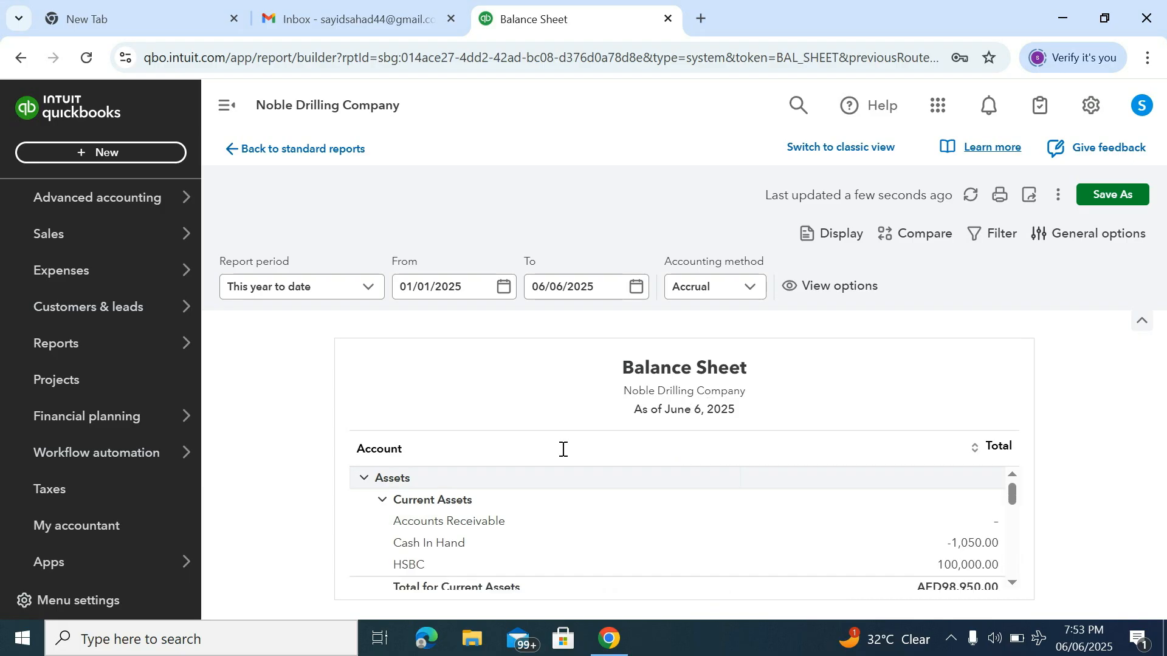
scroll(529, 502, "down", 5)
scroll(502, 505, "up", 5)
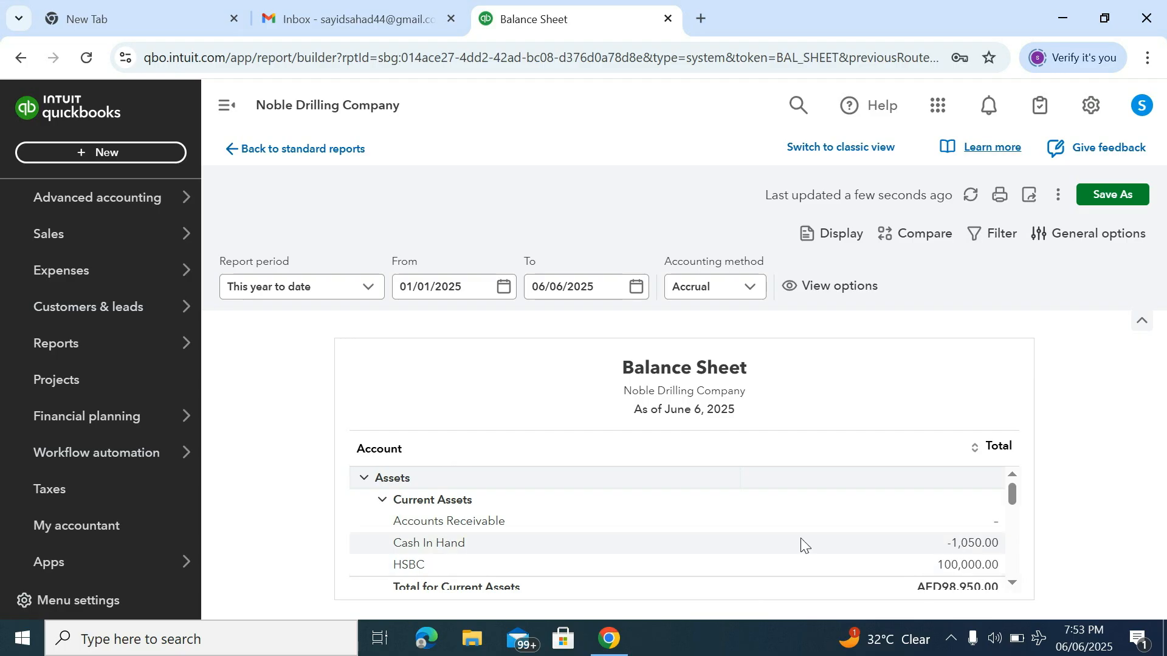
scroll(801, 538, "down", 3)
scroll(801, 538, "up", 3)
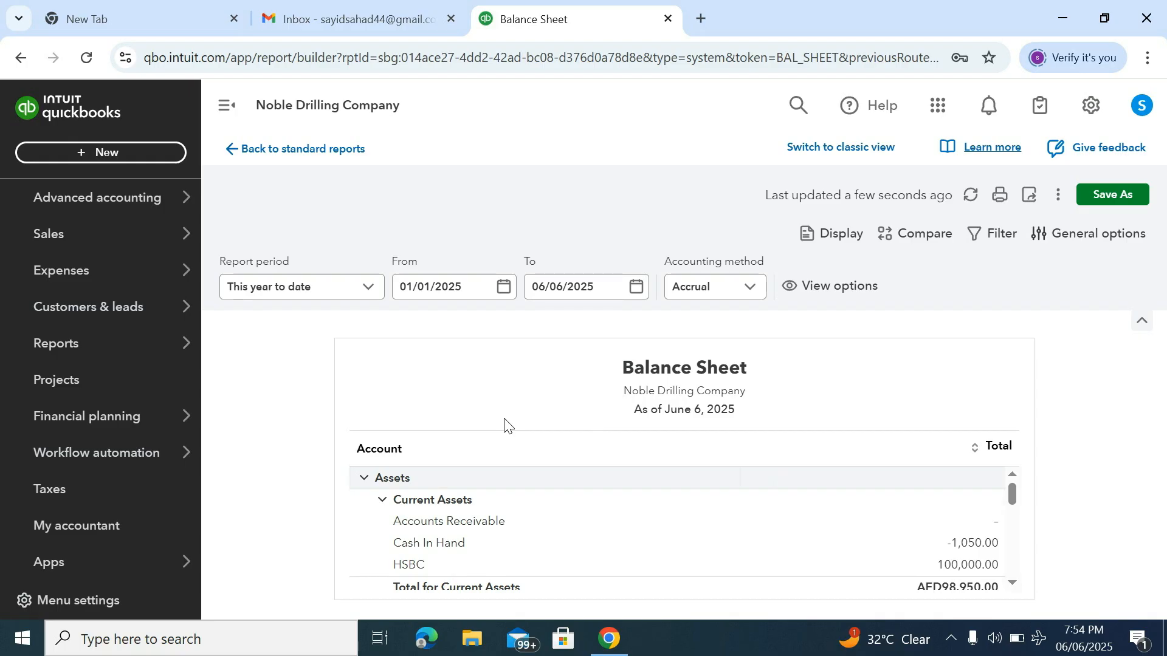
scroll(528, 555, "down", 5)
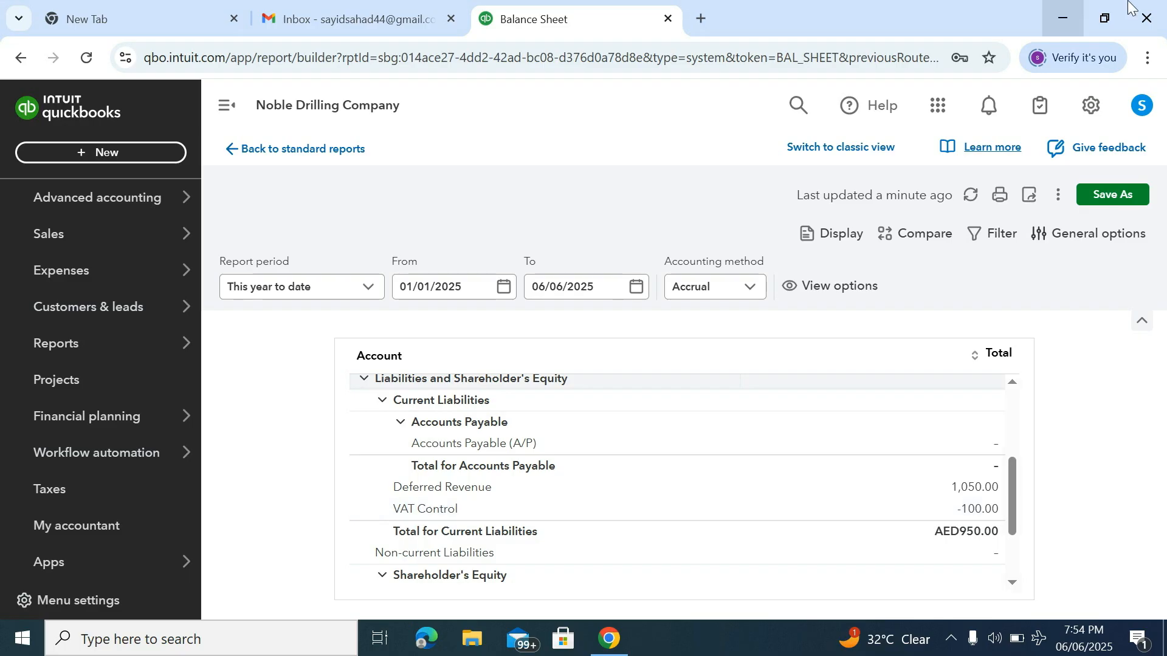
scroll(404, 429, "down", 2)
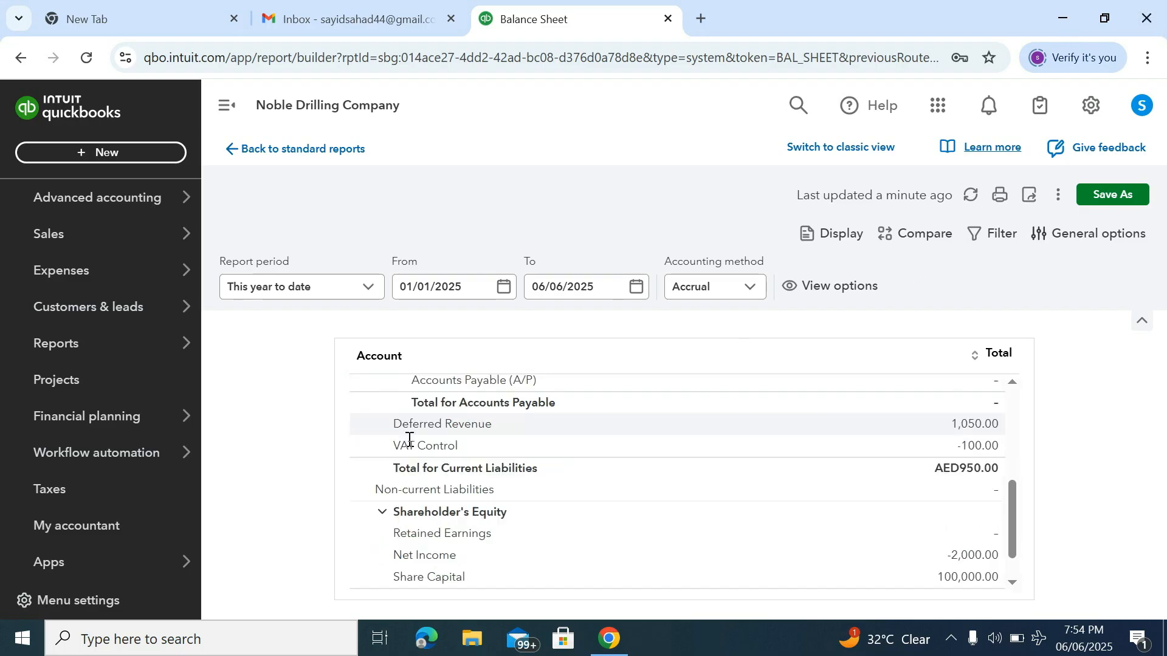
scroll(675, 449, "down", 2)
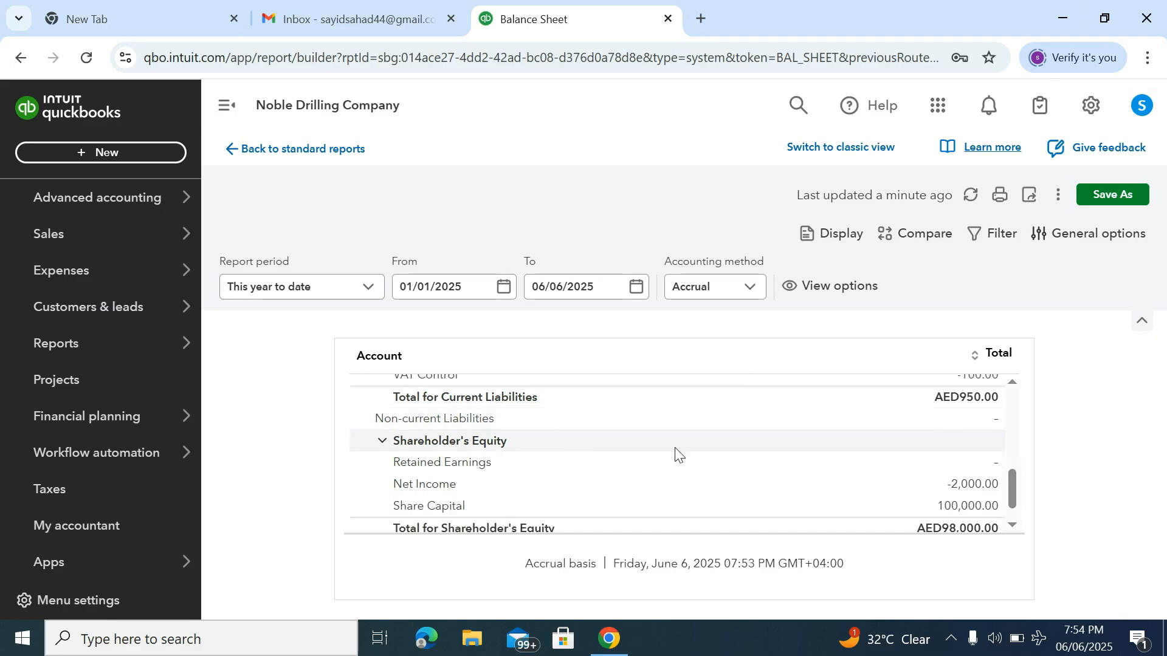
scroll(675, 449, "up", 5)
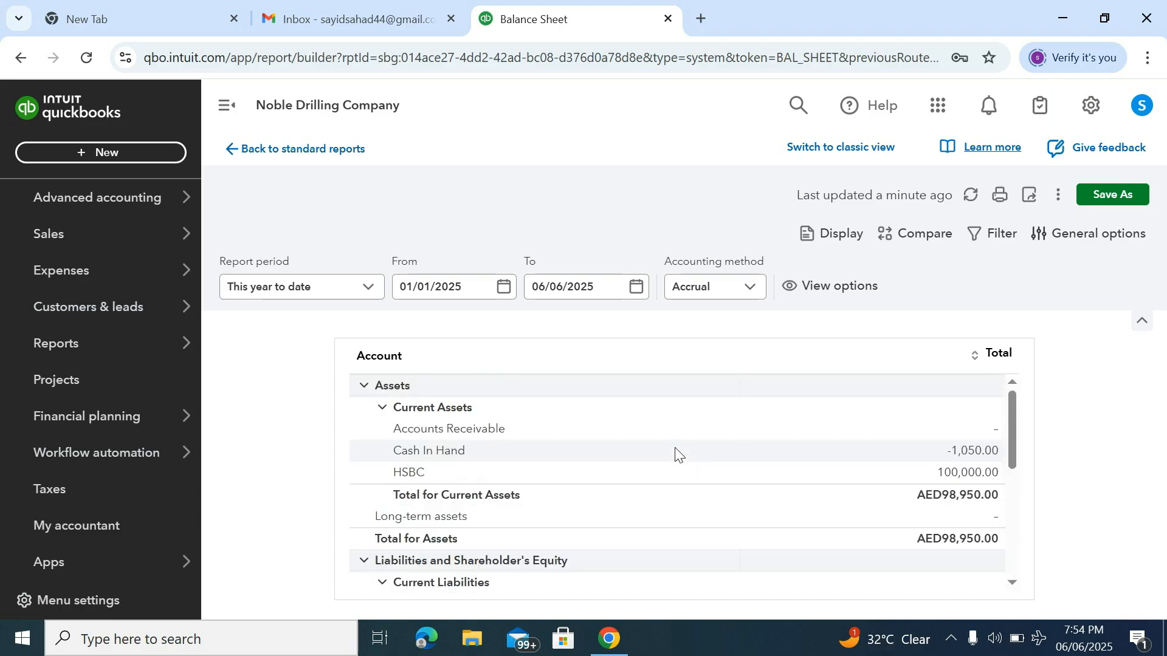